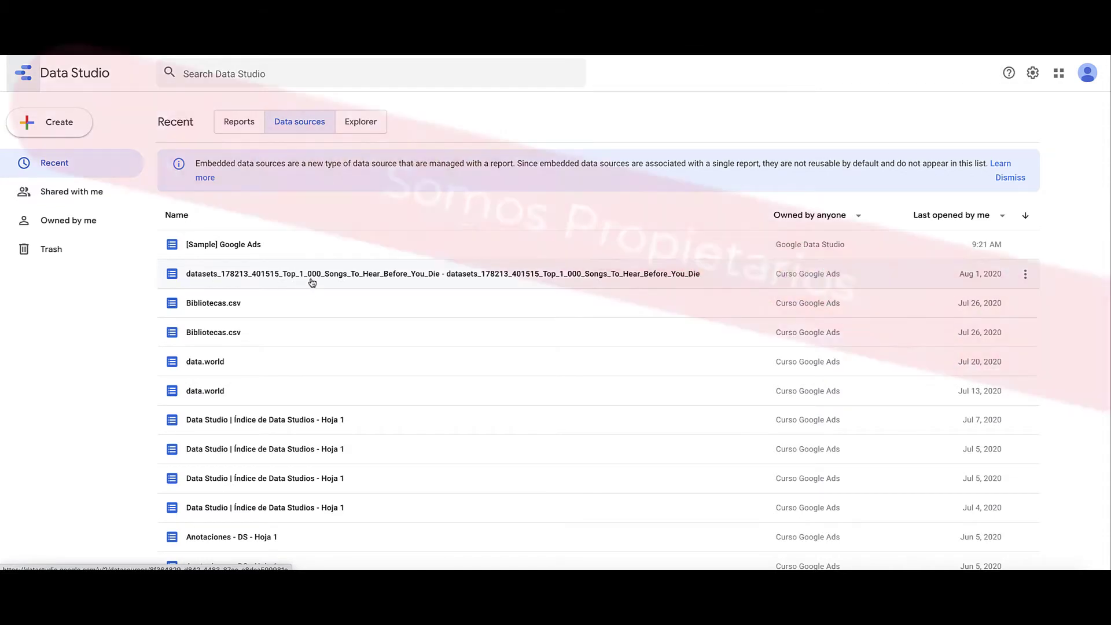
# Open the Top_1_000_Songs_To_Hear_Before_You_Die data source and add a calculated field whose formula starts with case.
pyautogui.click(308, 285)
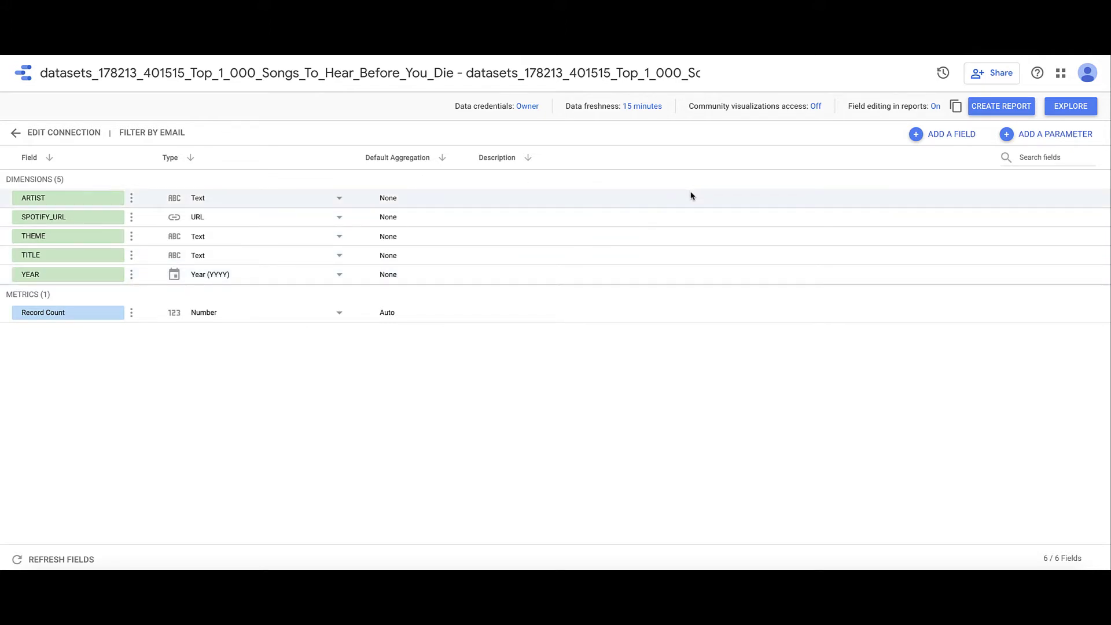
pyautogui.click(956, 141)
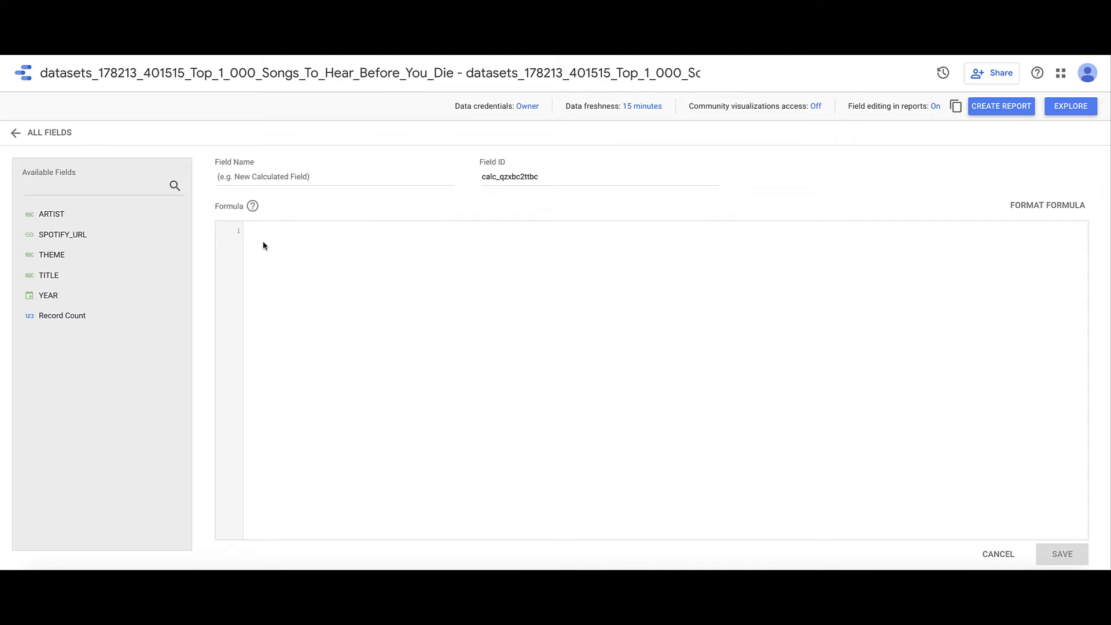
pyautogui.write('case')
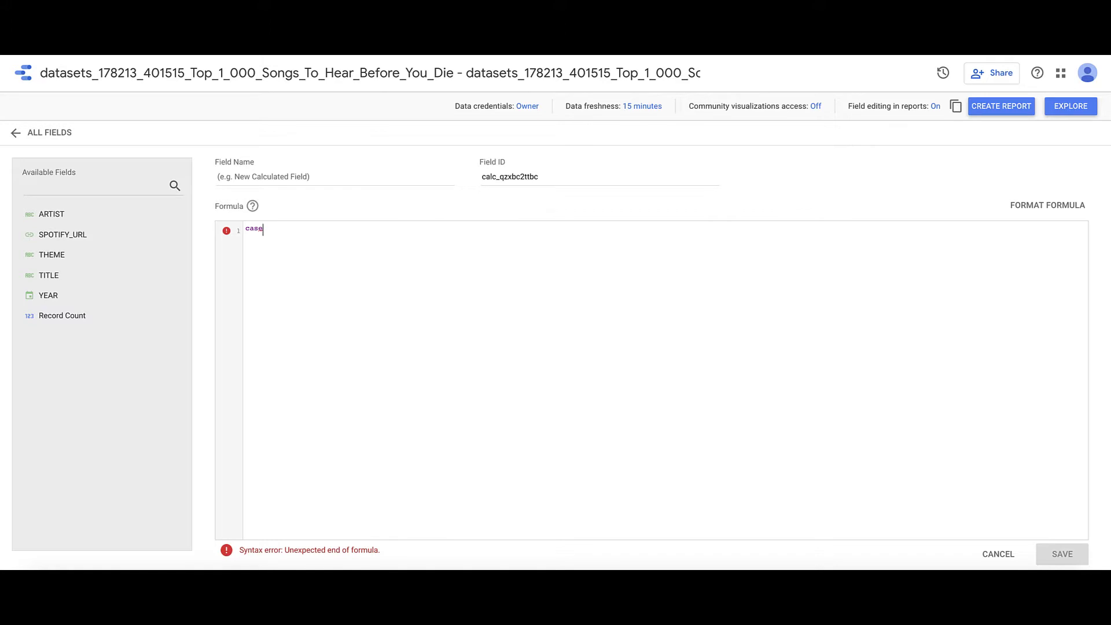
pyautogui.press('Return')
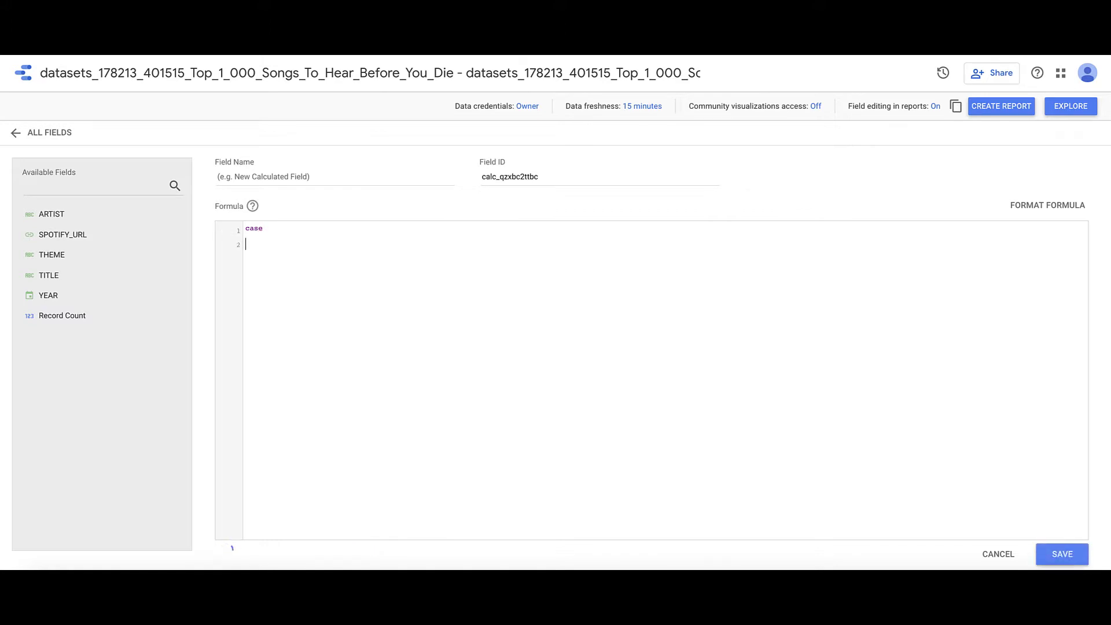
# Add the first condition to the formula: when YEAR < 1910 then "00's".
pyautogui.write('when')
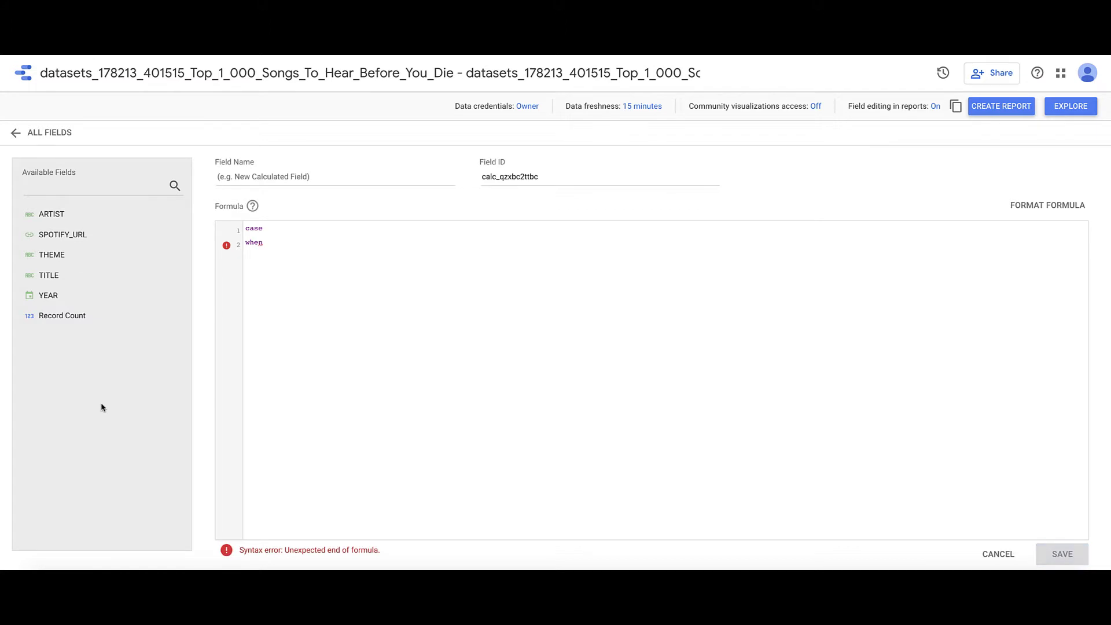
pyautogui.write('YEAR < 19')
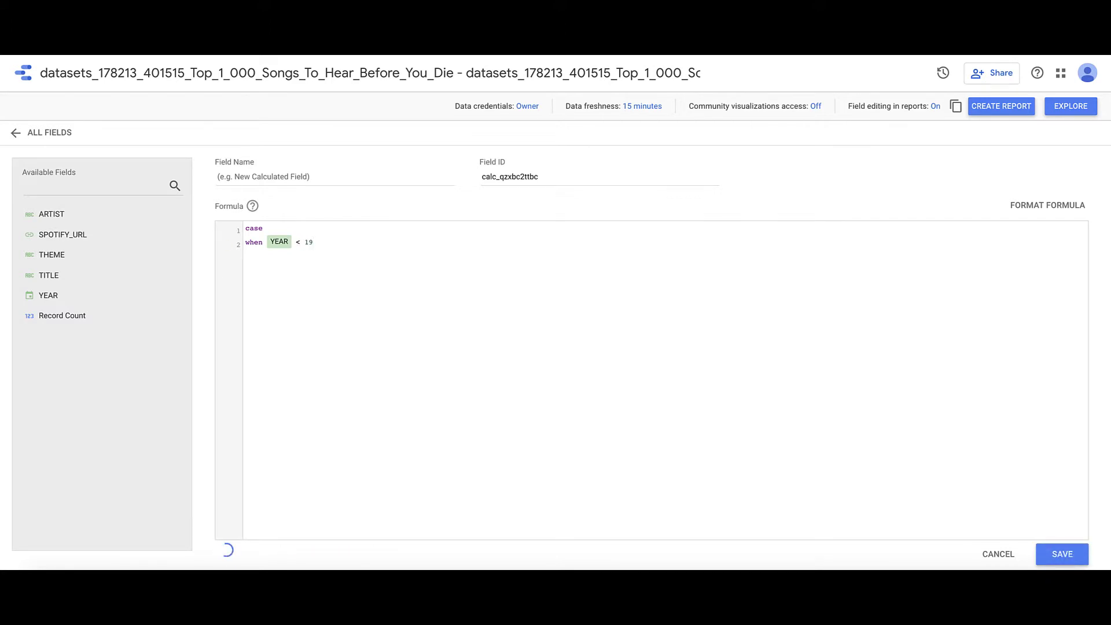
pyautogui.write('10 then ""')
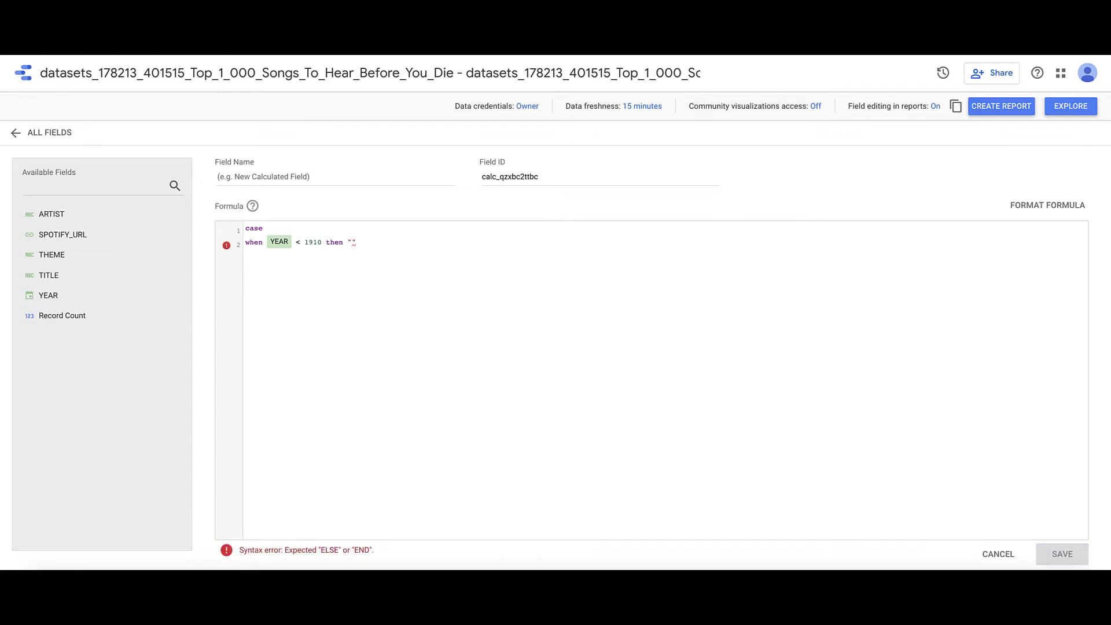
pyautogui.write("00's")
pyautogui.press('Return')
# Add a second condition to the formula: when YEAR < 1920 then "10's".
pyautogui.write('when YEAR ')
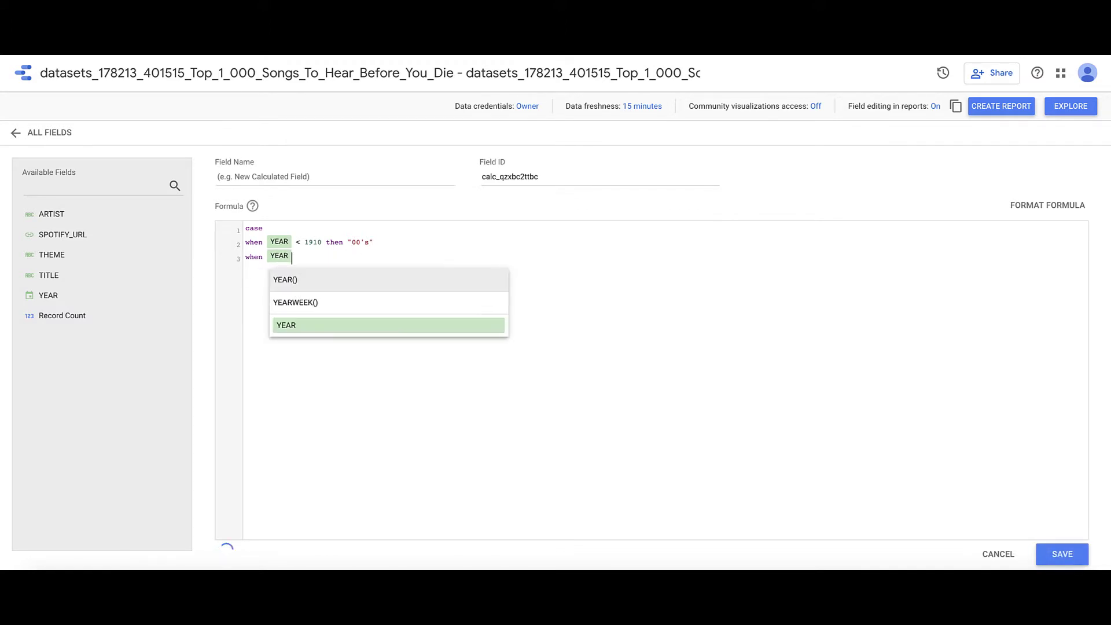
pyautogui.write('< ')
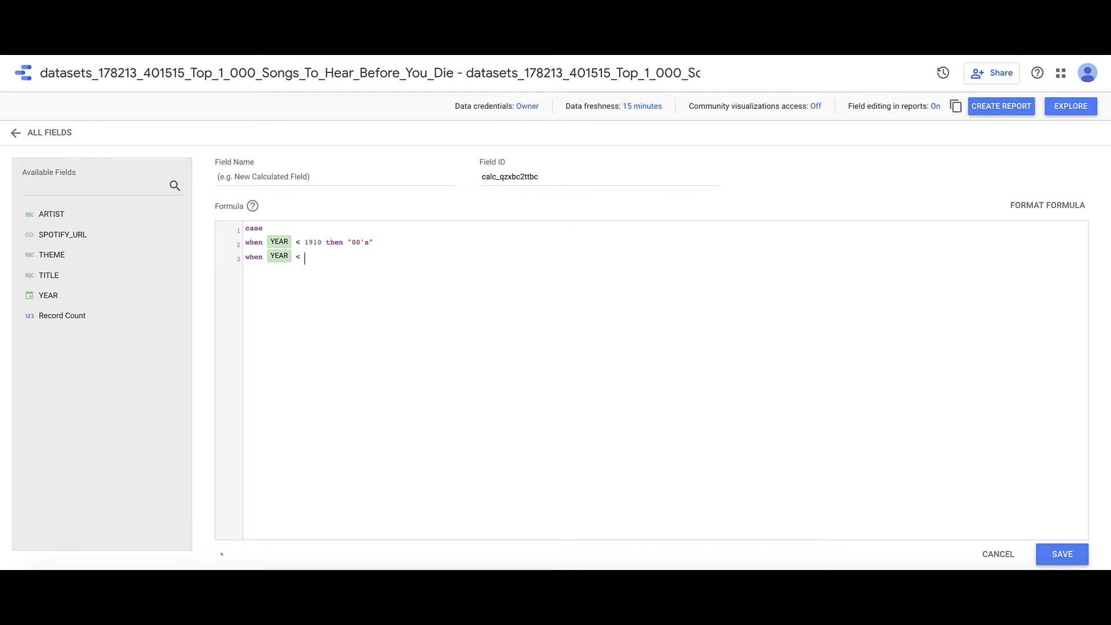
pyautogui.write('1920 then "10s')
pyautogui.press('BackSpace')
pyautogui.write("'s")
pyautogui.press('Return')
# Add a third condition to the formula: when YEAR < 1930 then "30's".
pyautogui.write('when year')
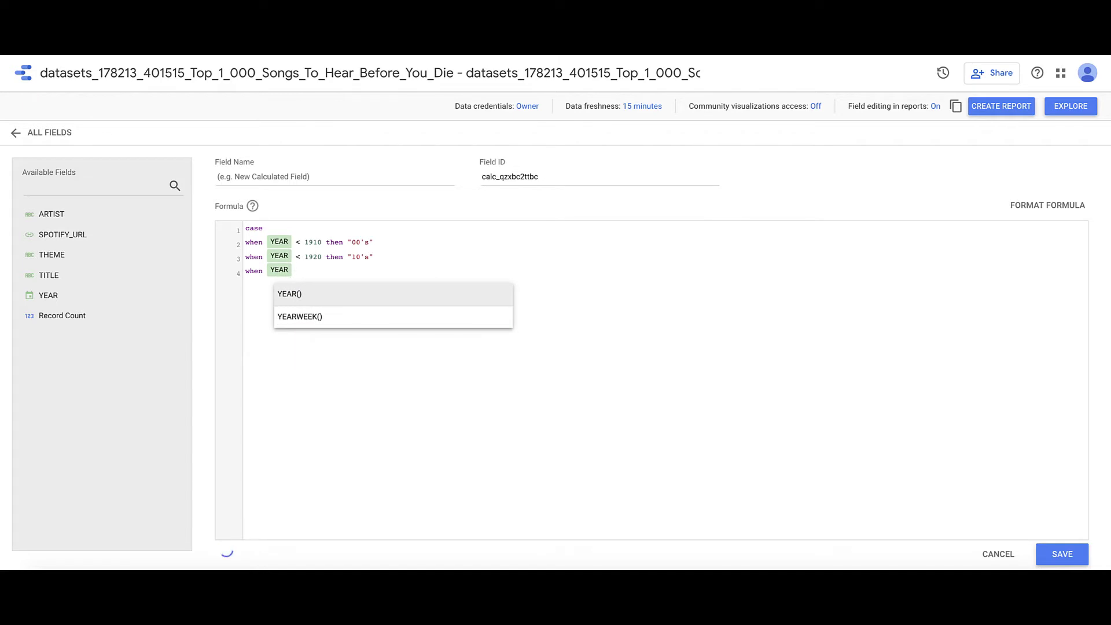
pyautogui.write(' < 1930 ')
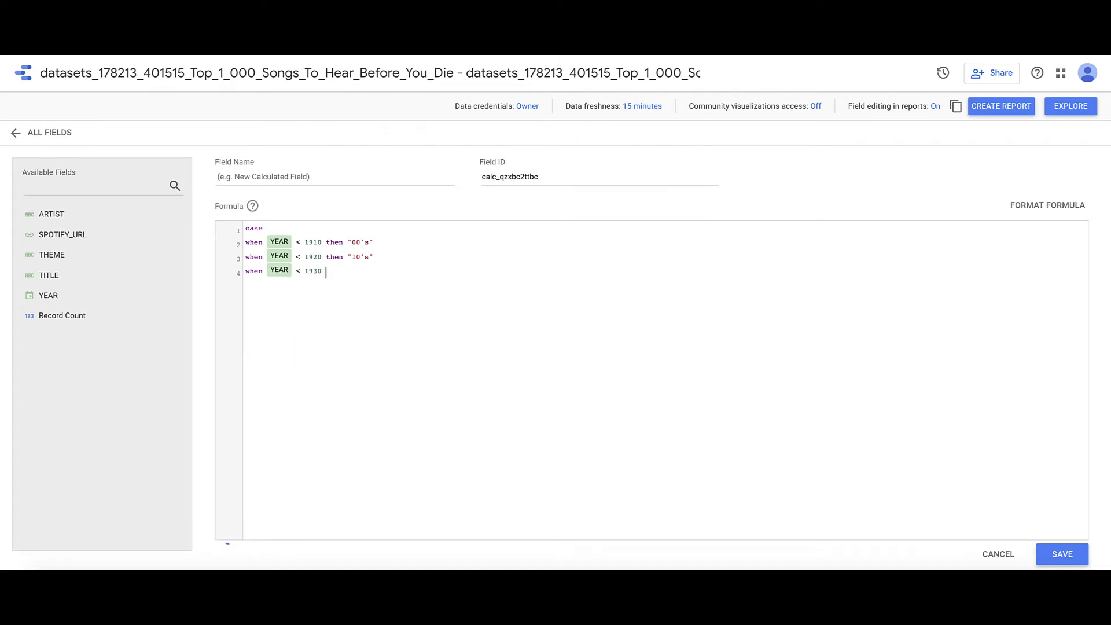
pyautogui.write('then "30\'s')
# Copy the three when conditions and paste them below the existing lines of the formula.
pyautogui.moveTo(380, 276); pyautogui.dragTo(235, 242)
pyautogui.hotkey('ctrl', 'c')
pyautogui.click(381, 272)
pyautogui.press('Return')
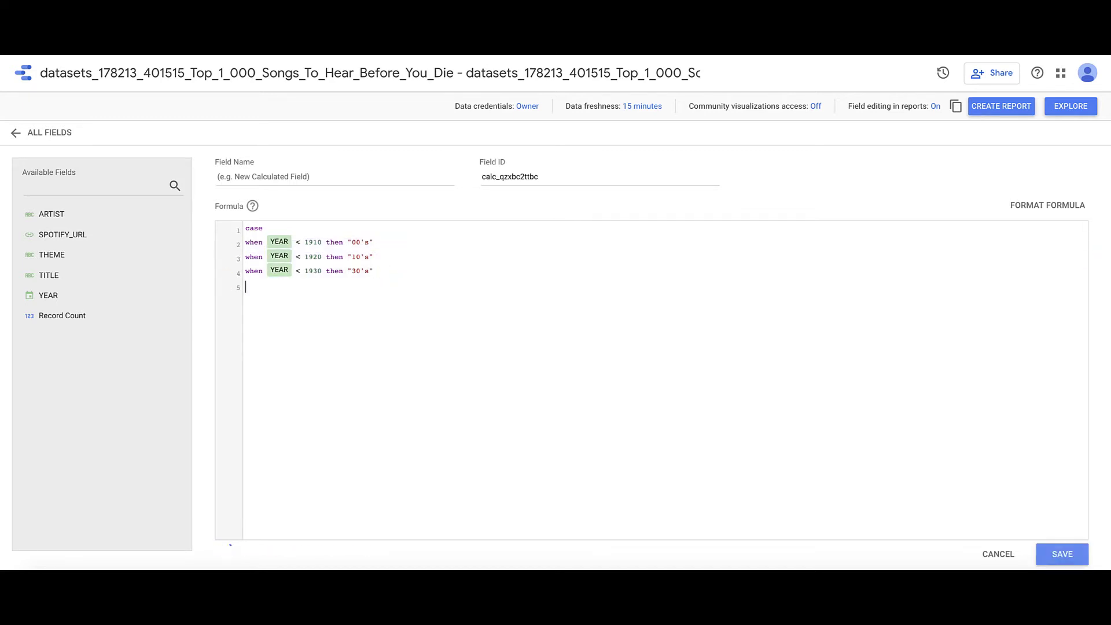
pyautogui.hotkey('ctrl', 'v')
# Set the year limits of the three pasted conditions to 1940, 1950 and 1960.
pyautogui.click(318, 284)
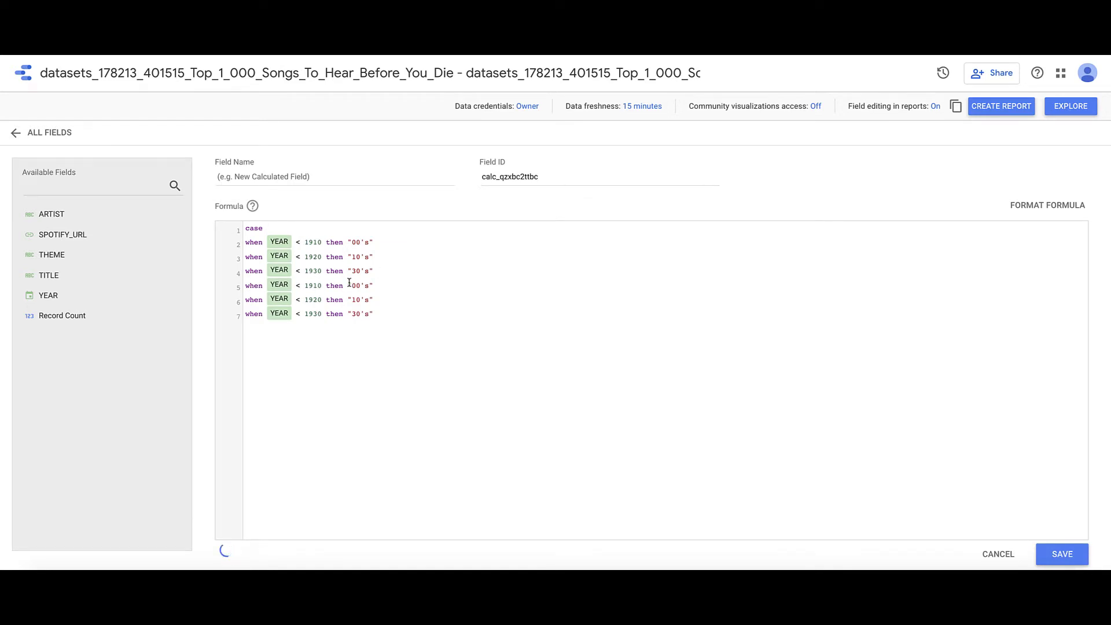
pyautogui.press('BackSpace')
pyautogui.write('4')
pyautogui.click(317, 299)
pyautogui.press('BackSpace')
pyautogui.write('5')
pyautogui.click(318, 314)
pyautogui.press('BackSpace')
pyautogui.write('6')
# Set the output labels of the three pasted conditions to "40's", "50's" and "60's".
pyautogui.click(354, 286)
pyautogui.press('BackSpace')
pyautogui.write('4')
pyautogui.press('BackSpace')
pyautogui.write('5')
pyautogui.click(355, 313)
pyautogui.press('BackSpace')
pyautogui.write('6')
# Finish the formula with else "Música Moderna" and a closing end line.
pyautogui.write('else ')
pyautogui.write('YEAR')
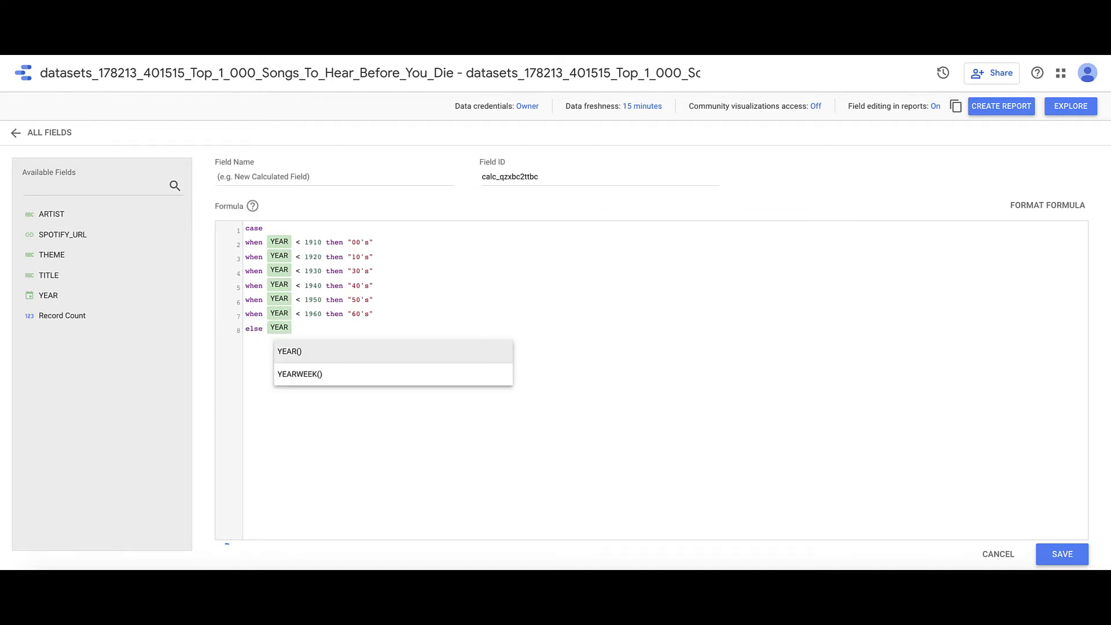
pyautogui.press('BackSpace')
pyautogui.write('"')
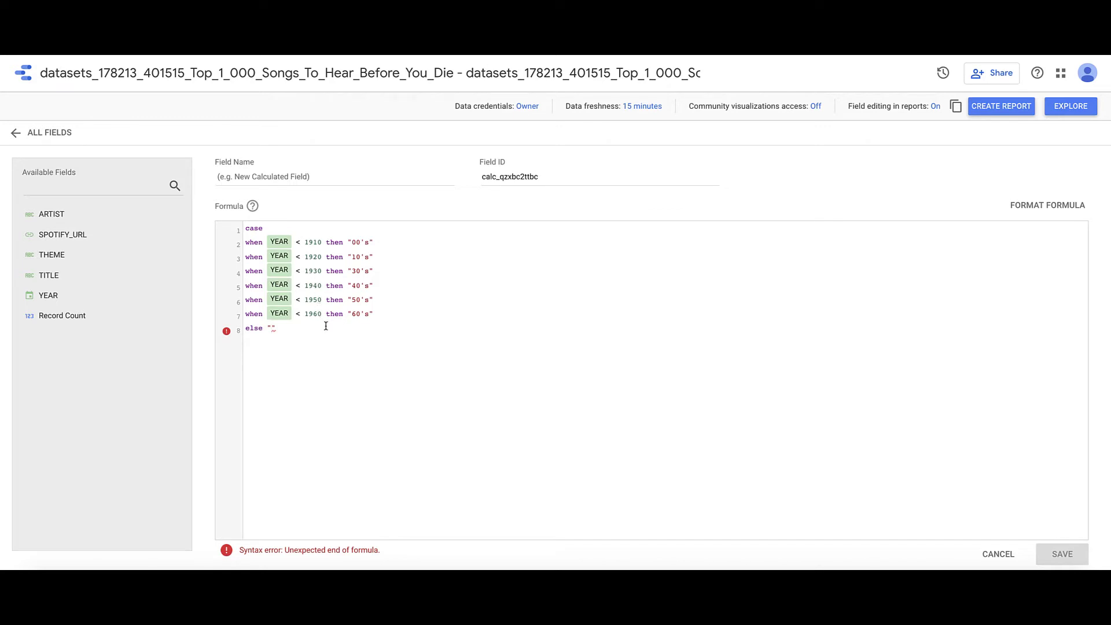
pyautogui.write('Música Moderna')
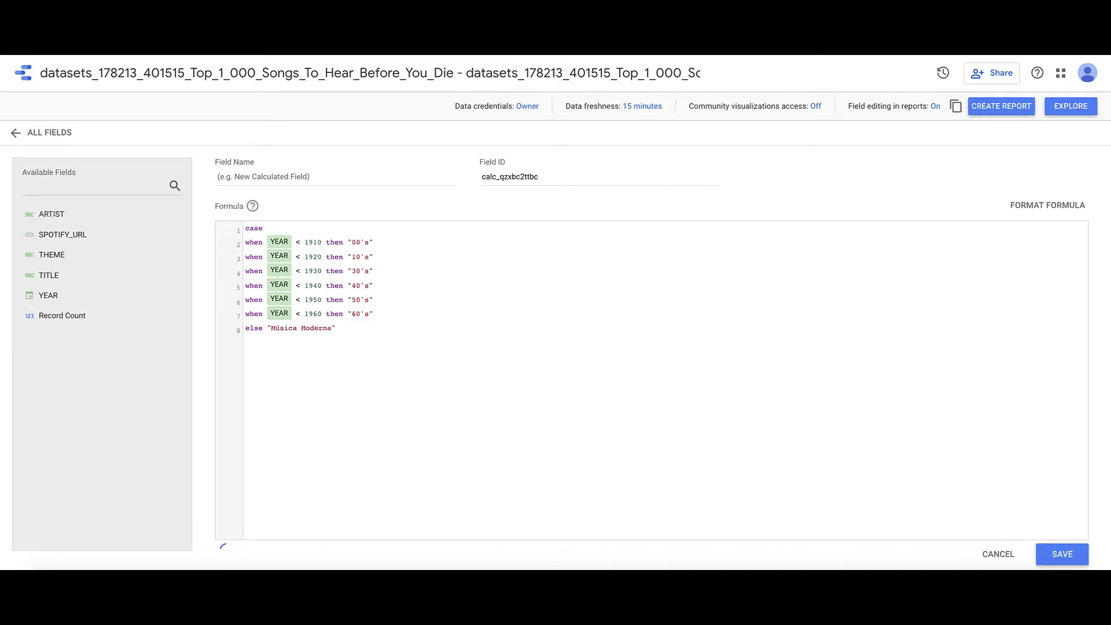
pyautogui.press('Return')
pyautogui.write('end')
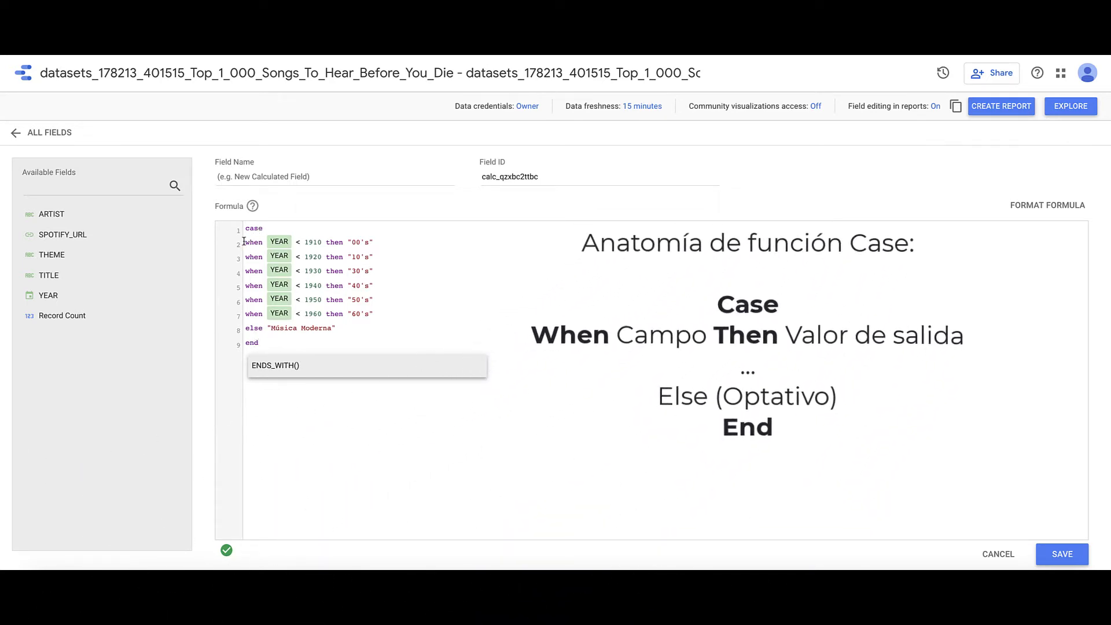
pyautogui.moveTo(243, 241); pyautogui.dragTo(263, 243)
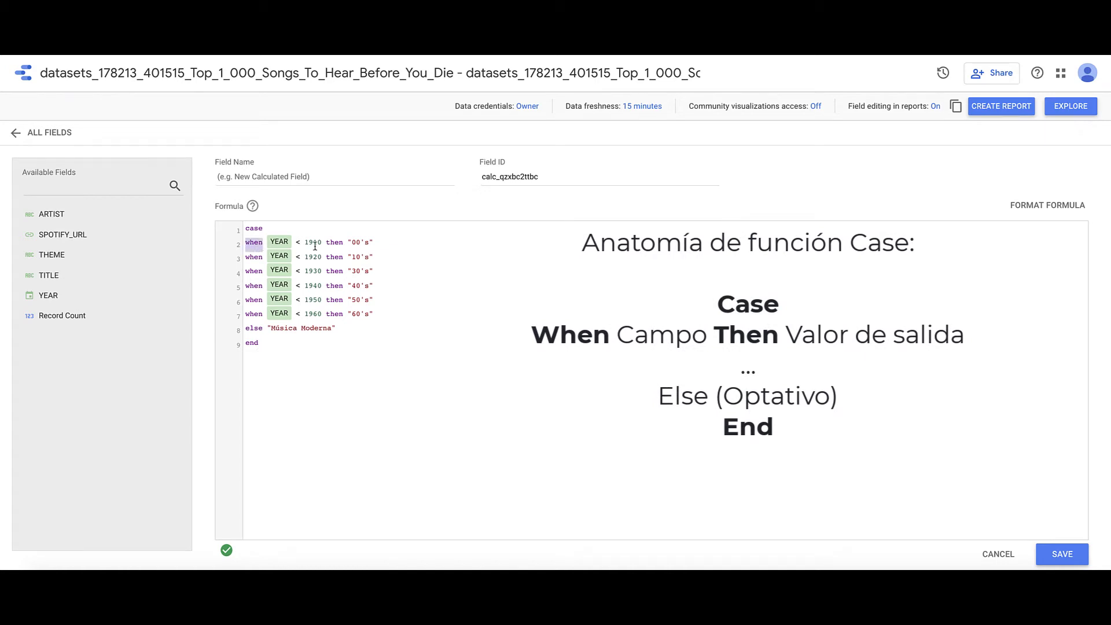
pyautogui.moveTo(348, 242); pyautogui.dragTo(374, 242)
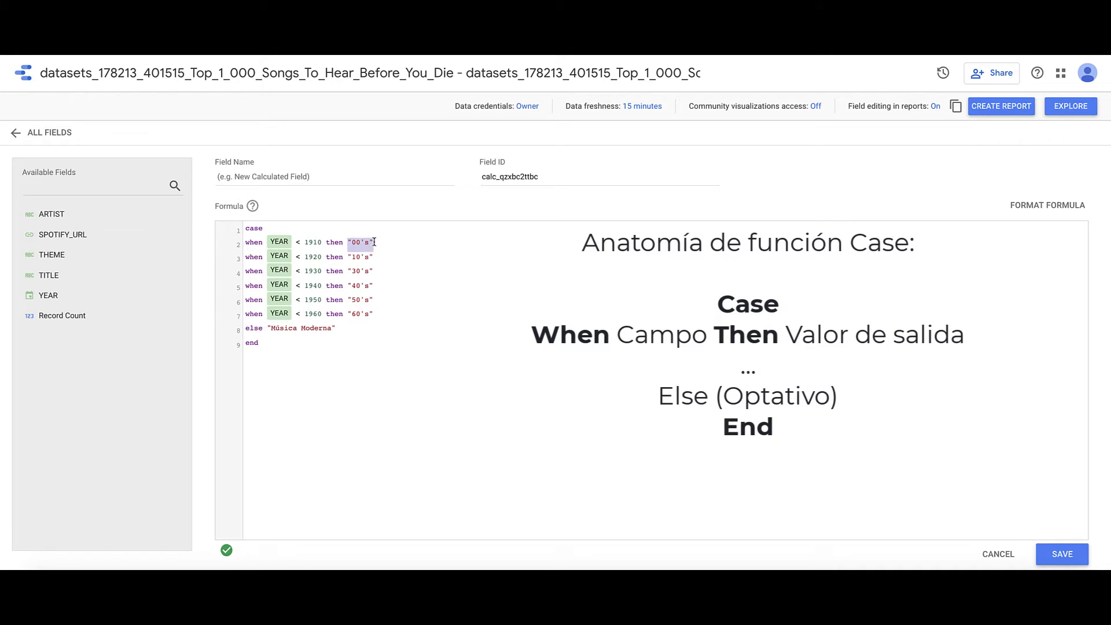
pyautogui.click(402, 375)
# Name the calculated field "Música por Décadas" and save it.
pyautogui.click(292, 179)
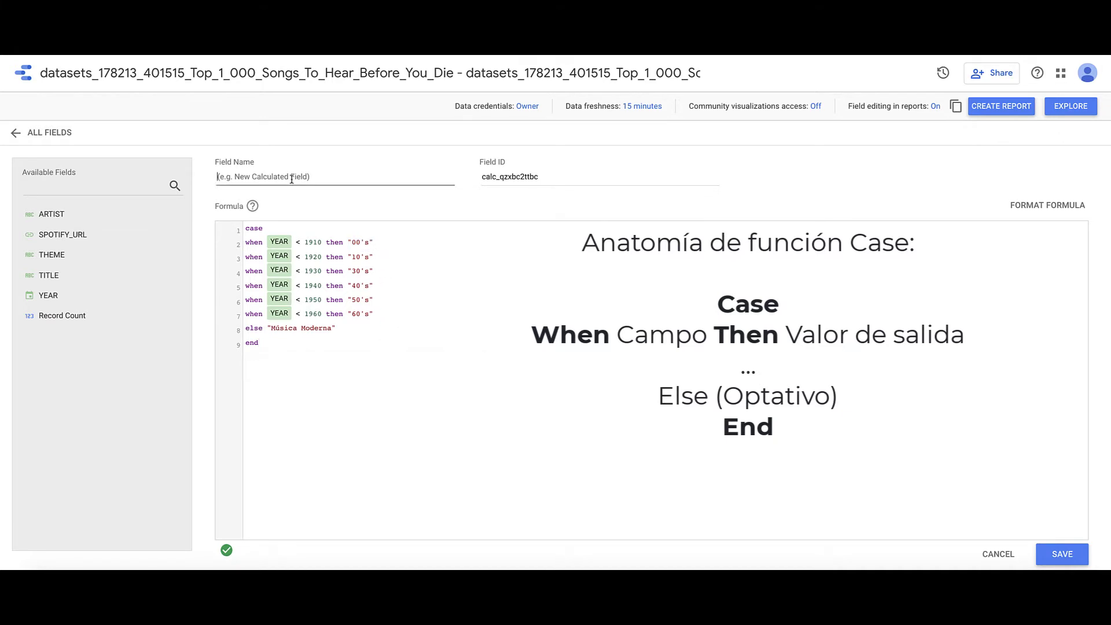
pyautogui.write('Música por Décadas')
pyautogui.click(555, 452)
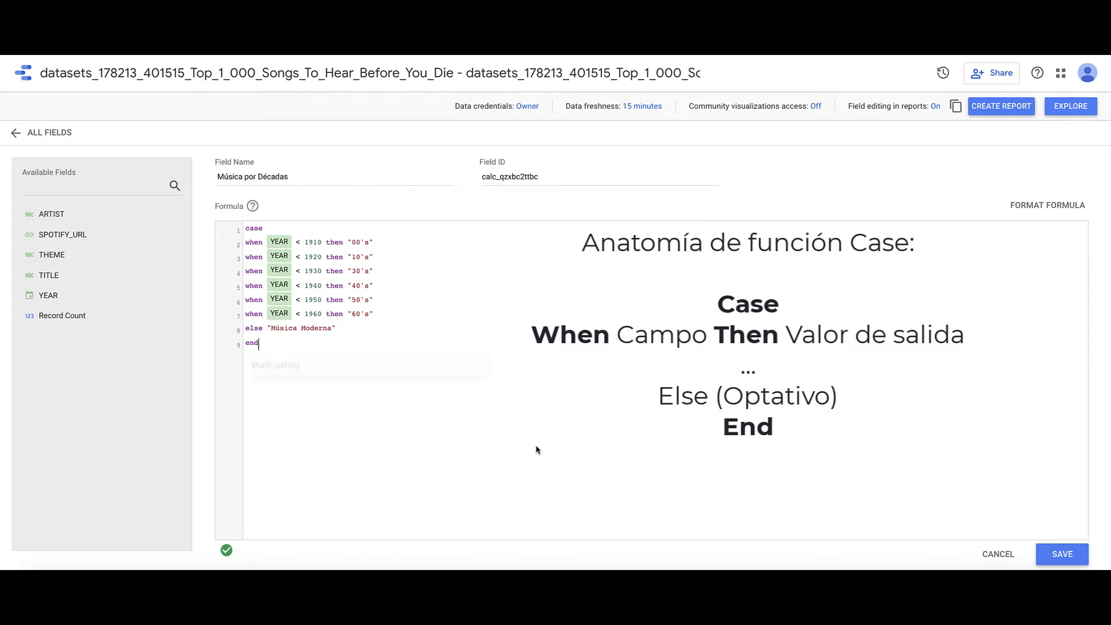
pyautogui.click(1052, 554)
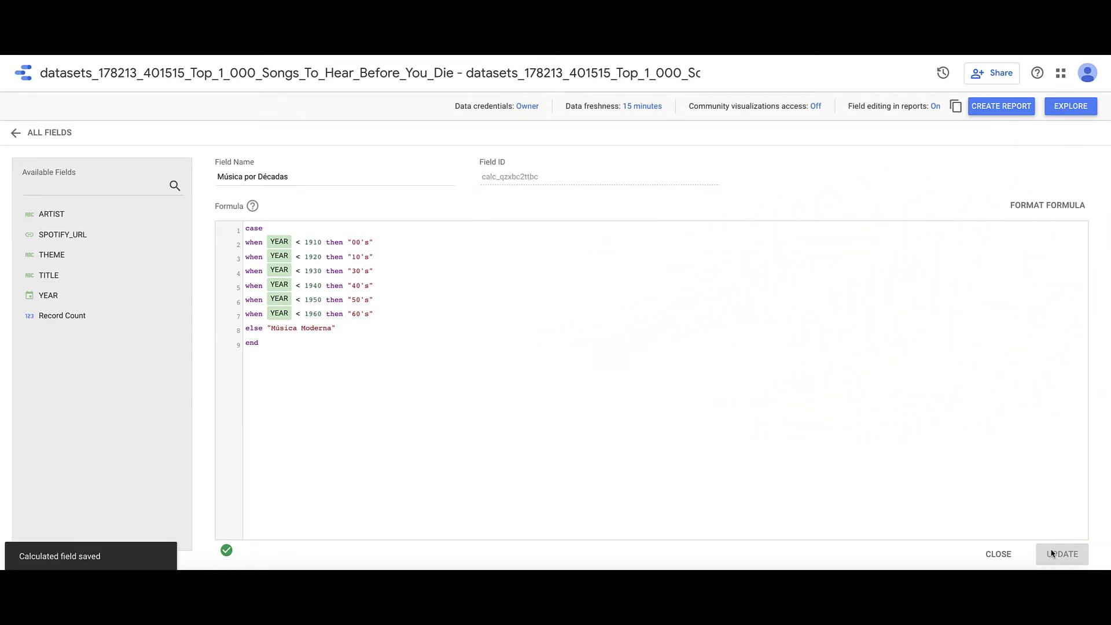
# Create a report from this data source and enlarge its default table.
pyautogui.click(998, 113)
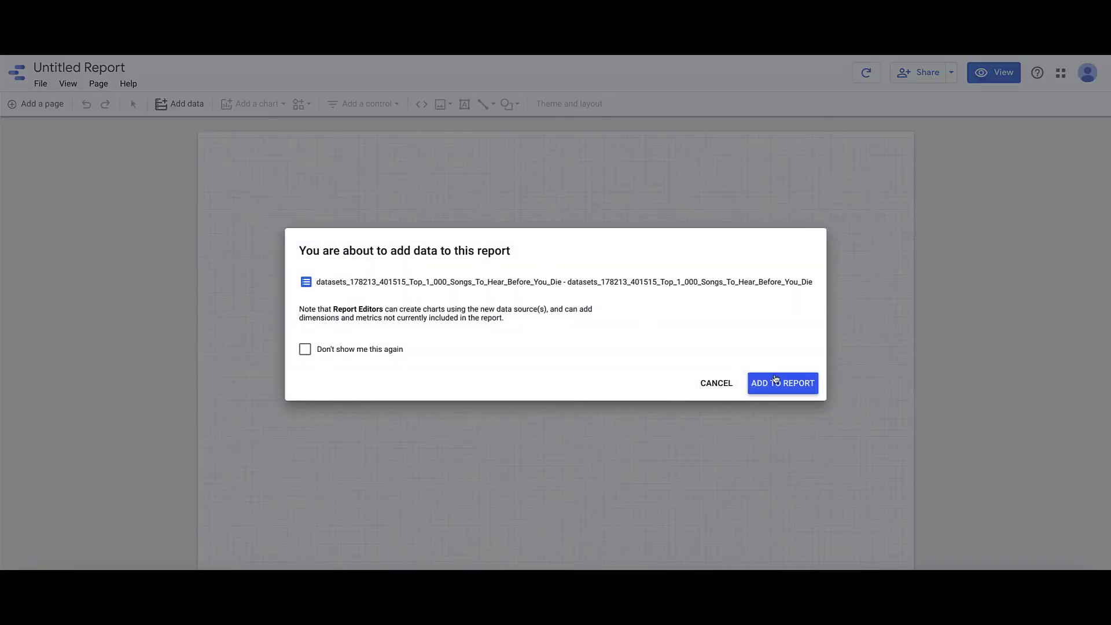
pyautogui.click(775, 381)
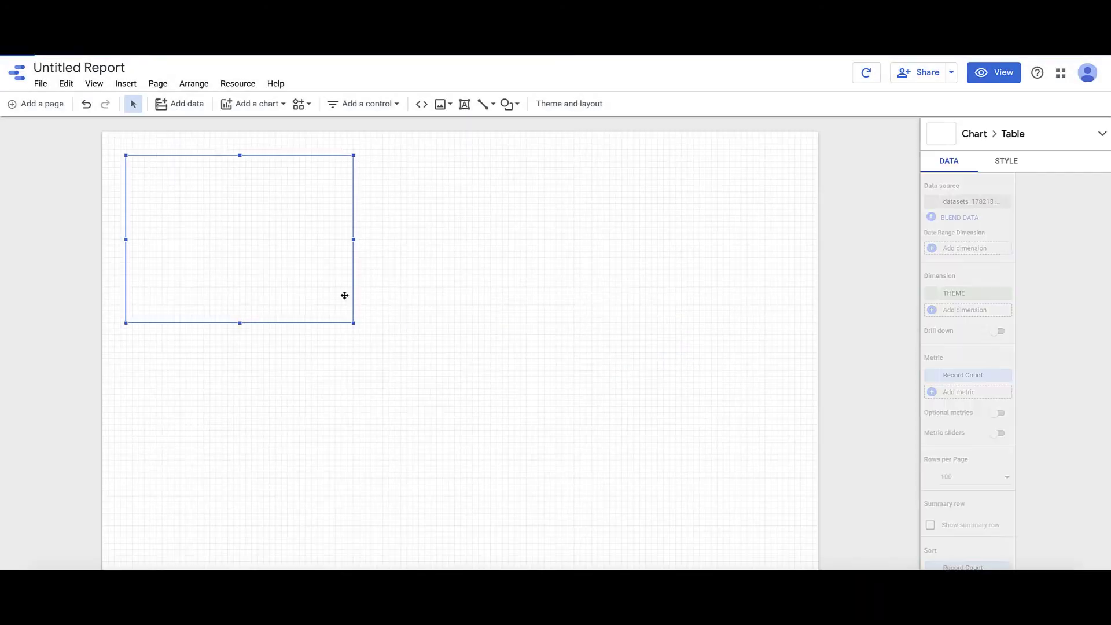
pyautogui.moveTo(354, 324); pyautogui.dragTo(645, 409)
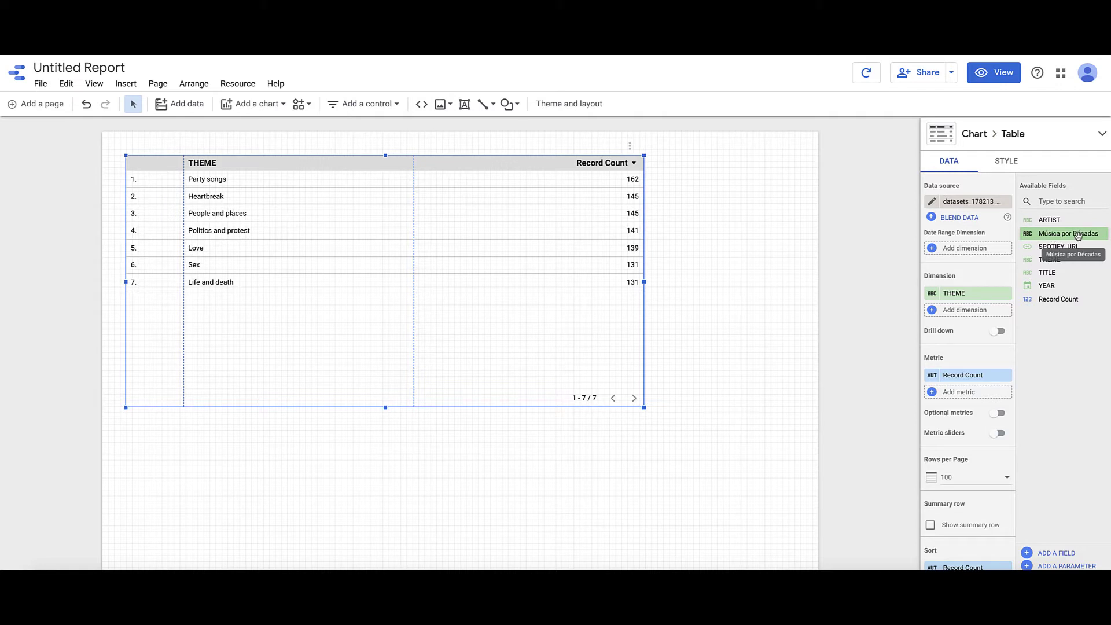
# Replace the table's THEME dimension with Música por Décadas.
pyautogui.moveTo(1048, 237); pyautogui.dragTo(973, 296)
pyautogui.click(1004, 310)
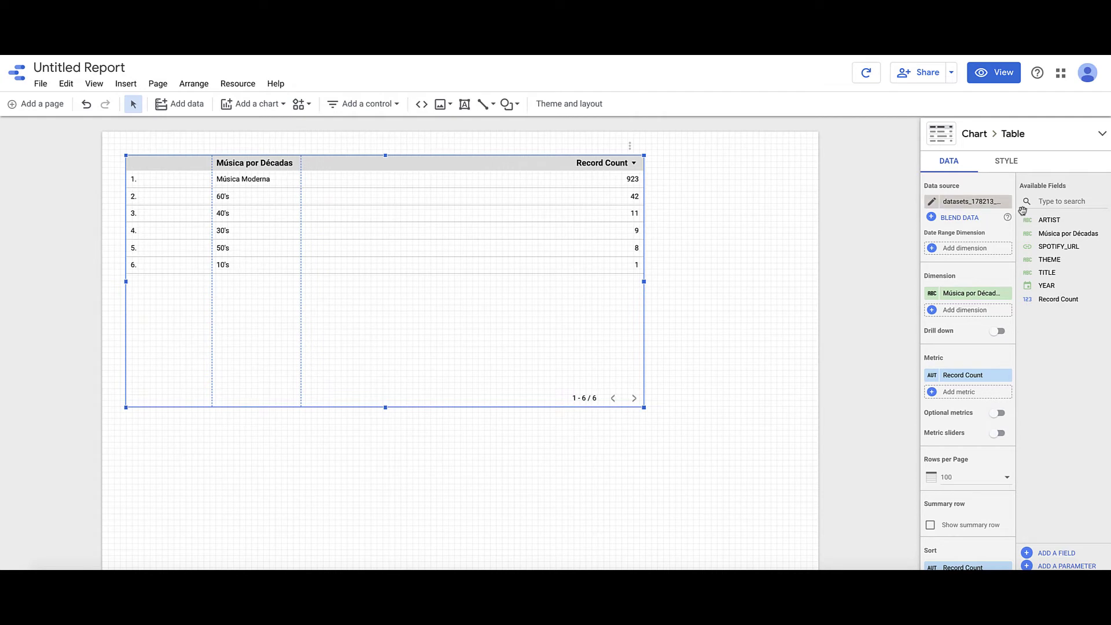
# In the Música por Décadas formula, relabel the 1930, 1940, 1950 and 1960 conditions as 20's, 30's, 40's and 50's, and update the field.
pyautogui.click(148, 55)
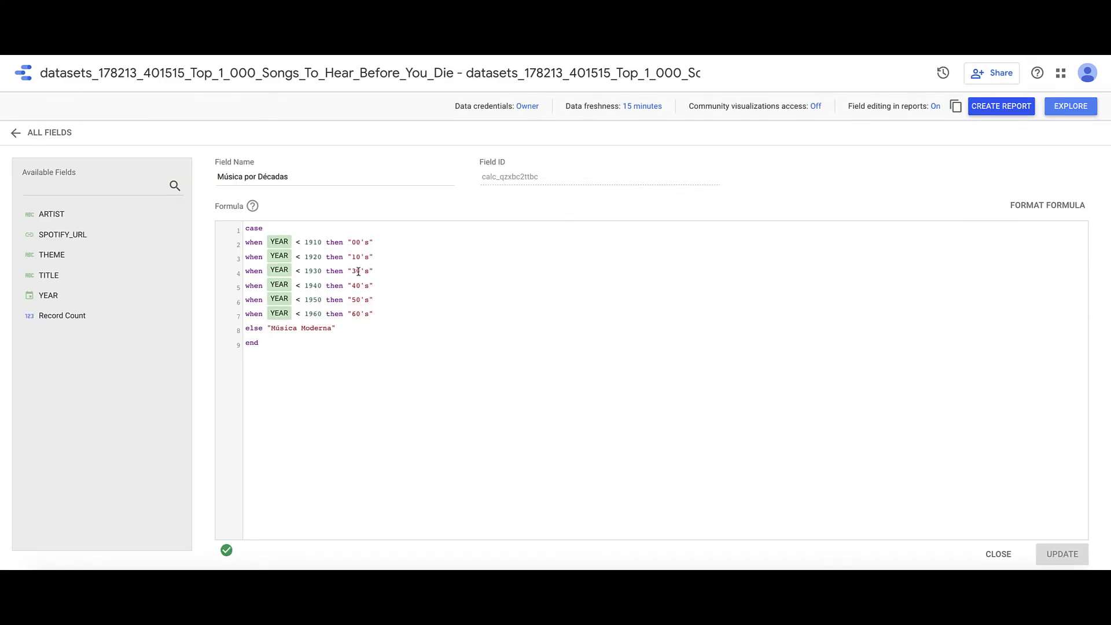
pyautogui.moveTo(359, 271); pyautogui.dragTo(354, 271)
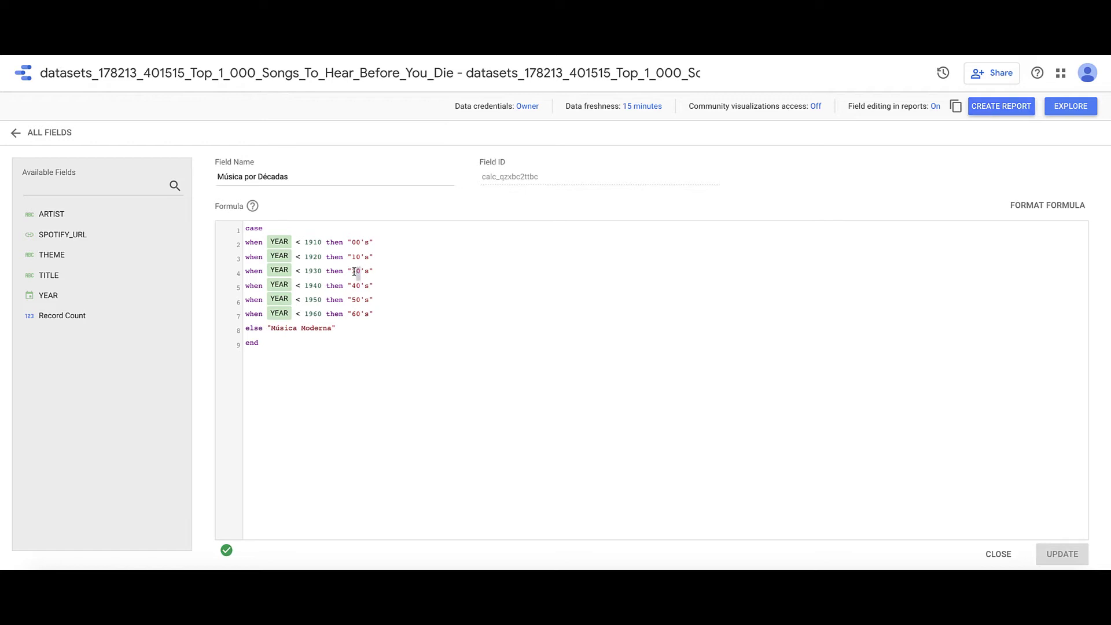
pyautogui.write('2')
pyautogui.press('Left')
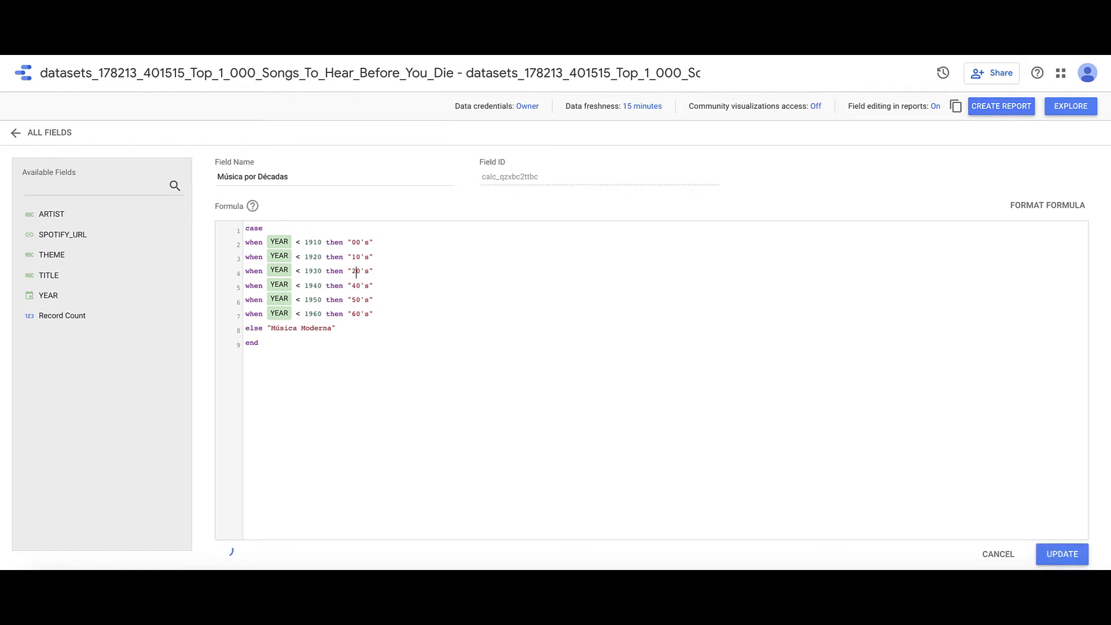
pyautogui.press('Down')
pyautogui.press('Delete')
pyautogui.write('3')
pyautogui.press('Down')
pyautogui.press('Down')
pyautogui.press('BackSpace')
pyautogui.write('5')
pyautogui.click(1062, 553)
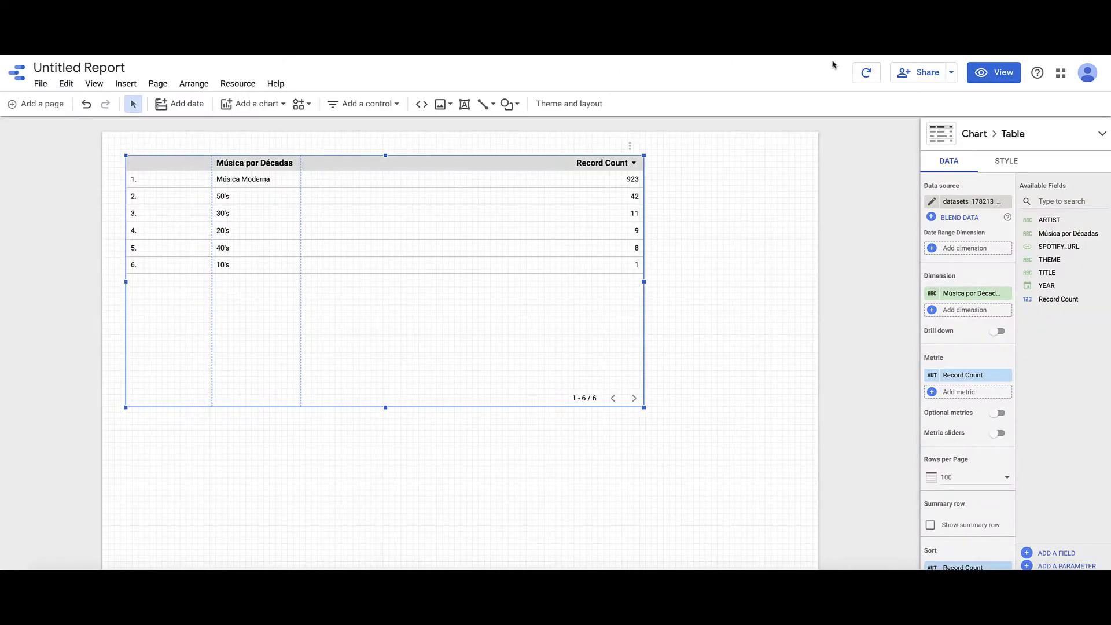
# Refresh the report's data and shorten the table so it just fits its rows.
pyautogui.click(868, 79)
pyautogui.moveTo(385, 407); pyautogui.dragTo(385, 391)
pyautogui.moveTo(390, 346); pyautogui.dragTo(387, 288)
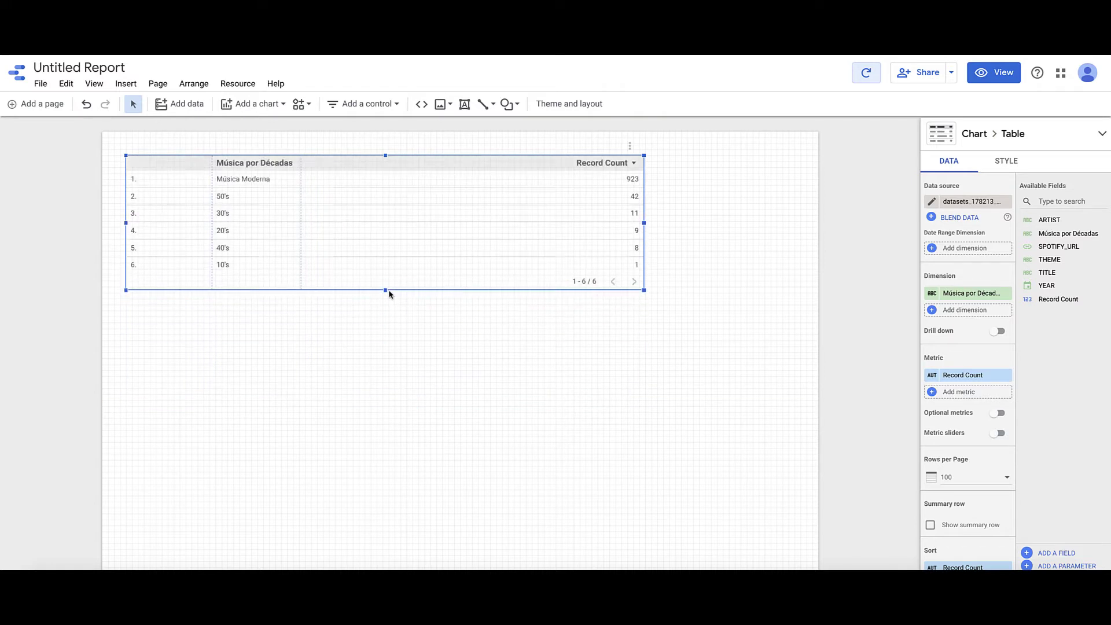
# Replace the table's Música por Décadas dimension with YEAR and make the table taller.
pyautogui.click(1005, 293)
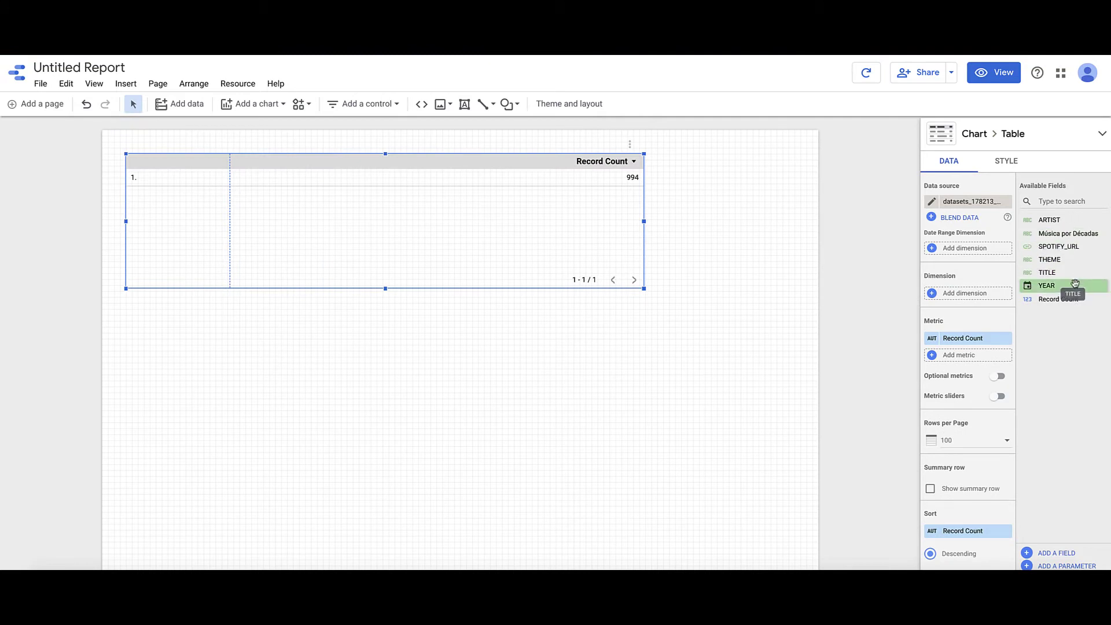
pyautogui.moveTo(1069, 288); pyautogui.dragTo(982, 296)
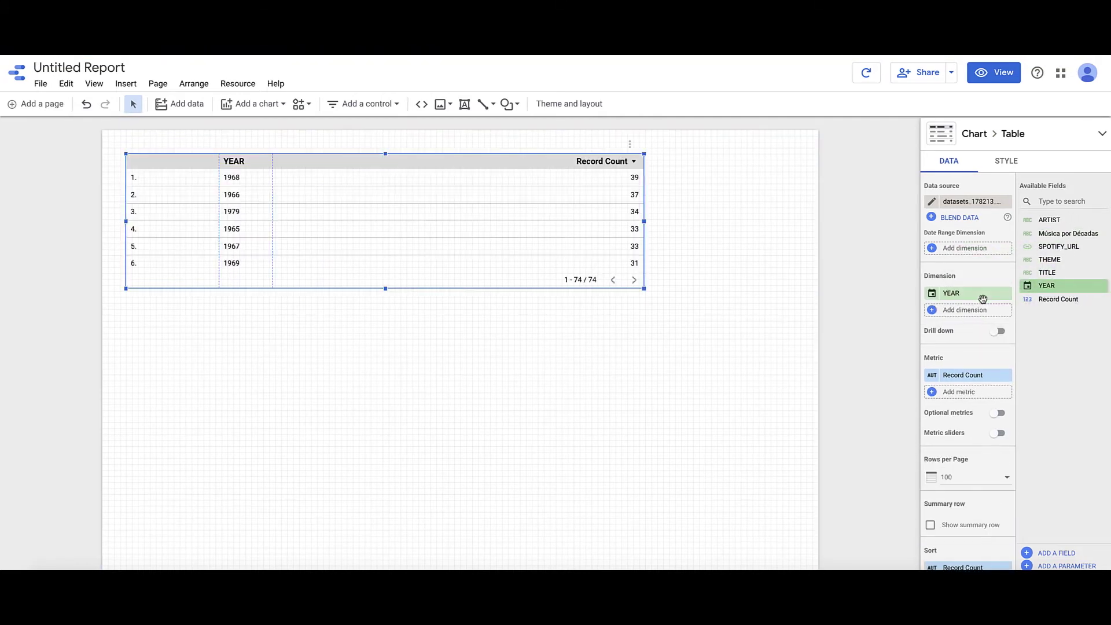
pyautogui.moveTo(385, 289); pyautogui.dragTo(414, 425)
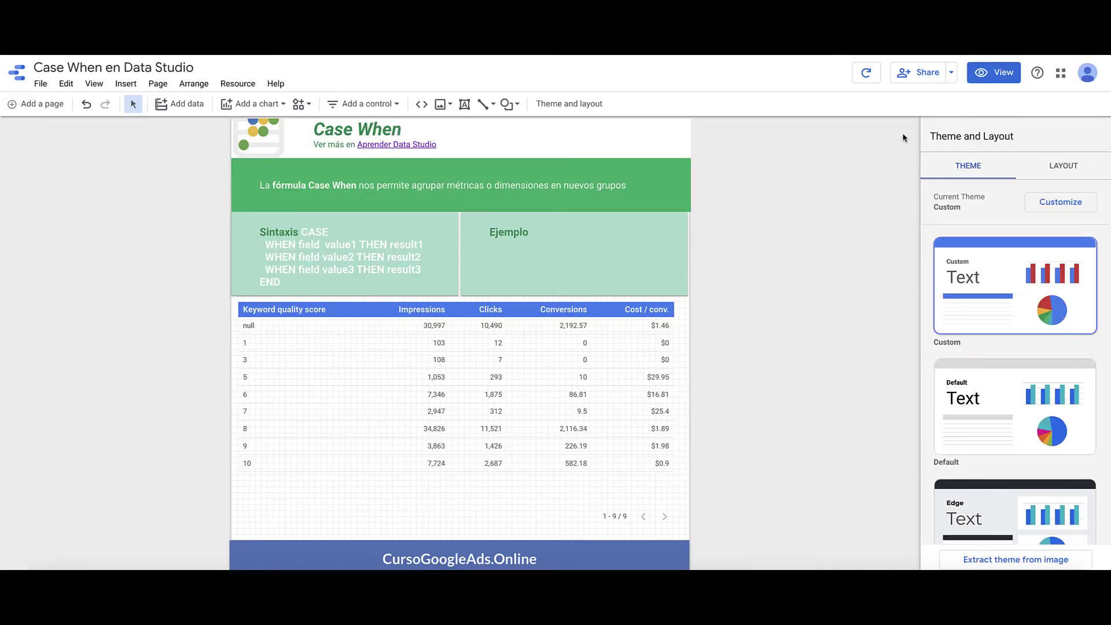
# Create a new calculated dimension field named tipo QS for the Keyword quality score table.
pyautogui.click(519, 330)
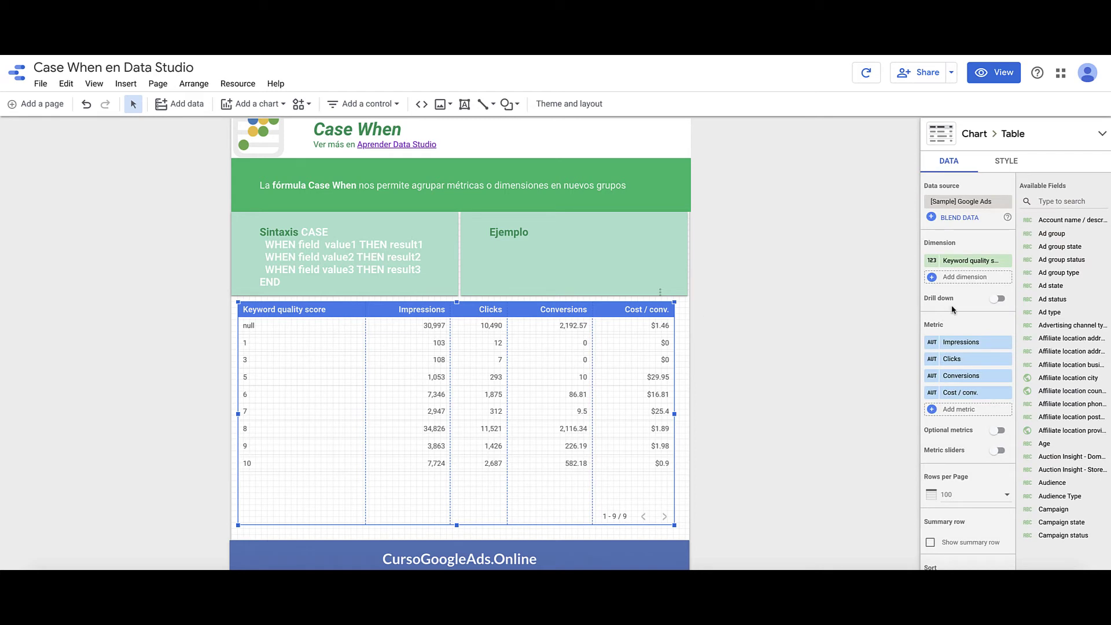
pyautogui.click(950, 278)
pyautogui.click(952, 417)
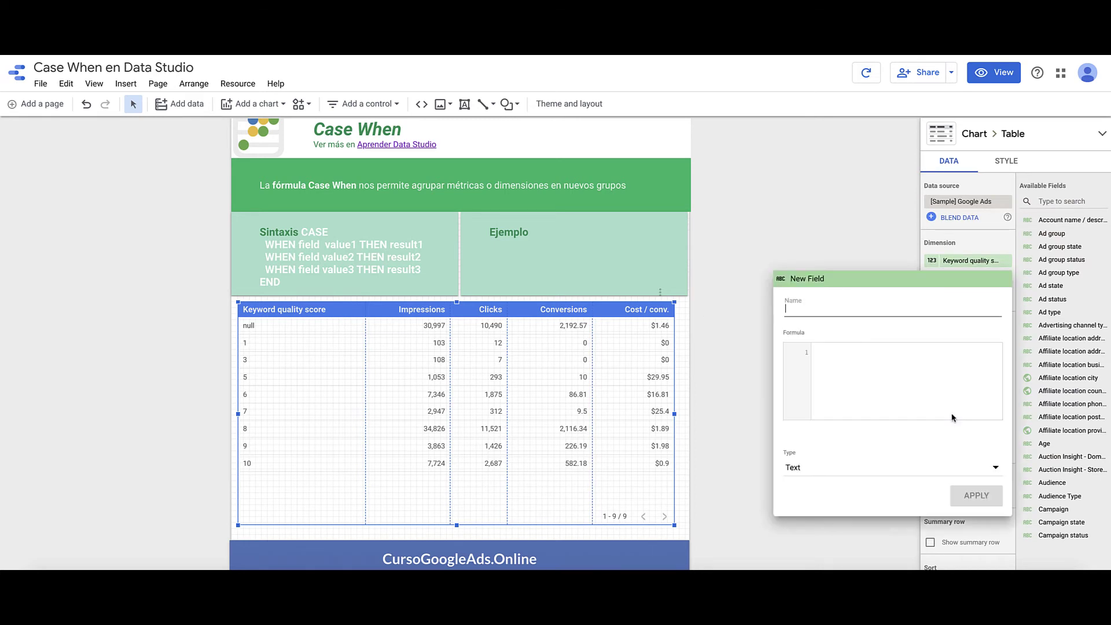
pyautogui.write('tipo QS')
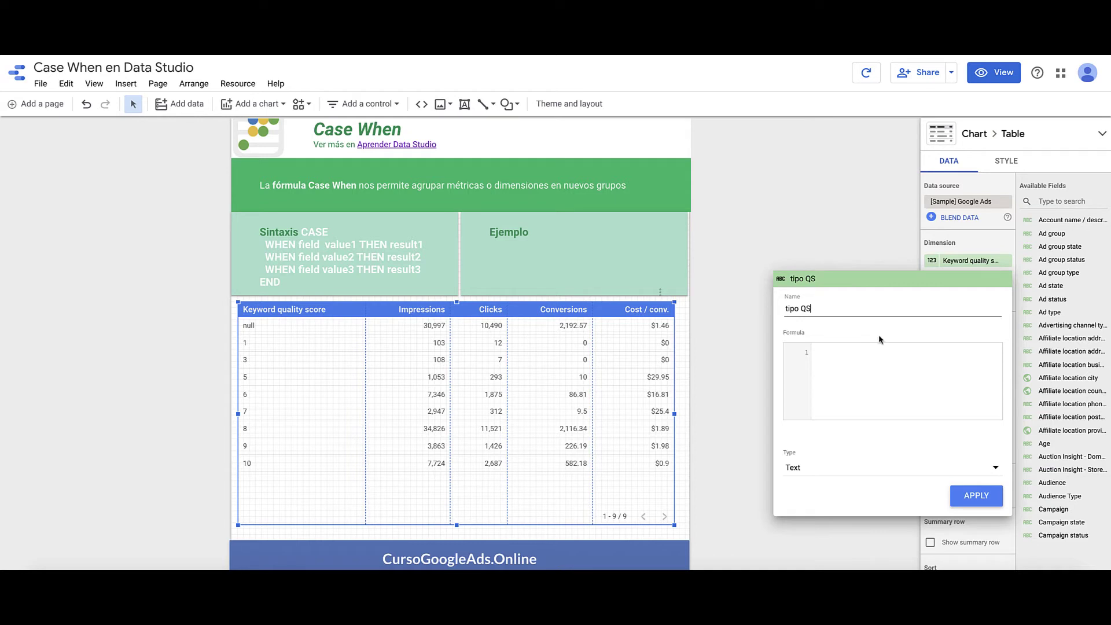
# Begin the tipo QS formula with case and a condition labelling Keyword quality score >7 as "Alto Quality Score".
pyautogui.click(879, 376)
pyautogui.write('case')
pyautogui.press('Return')
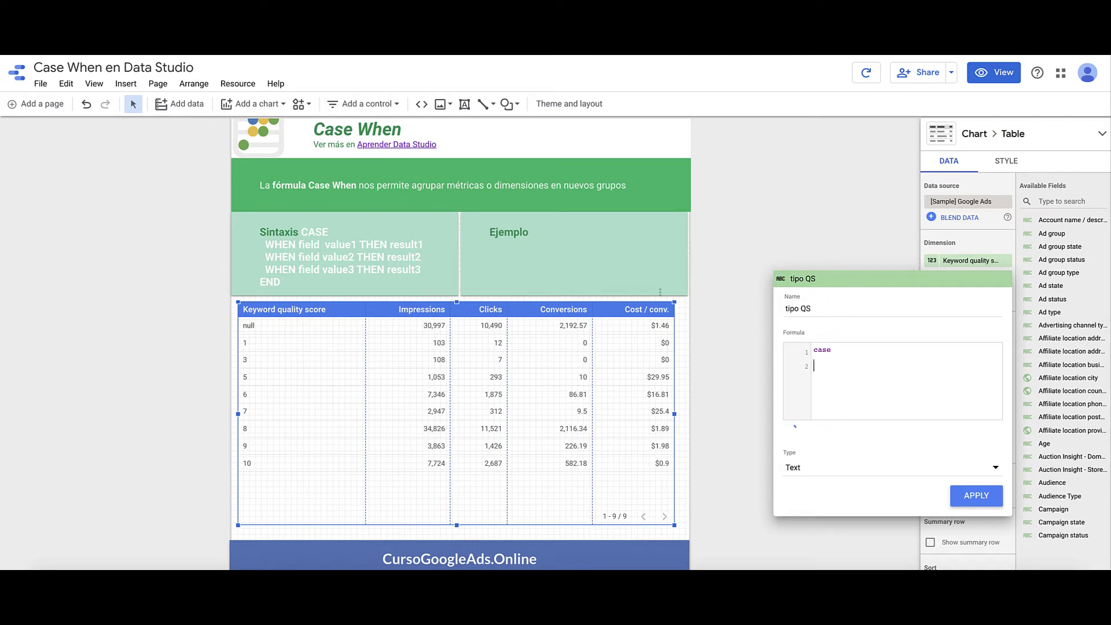
pyautogui.write('when keyword')
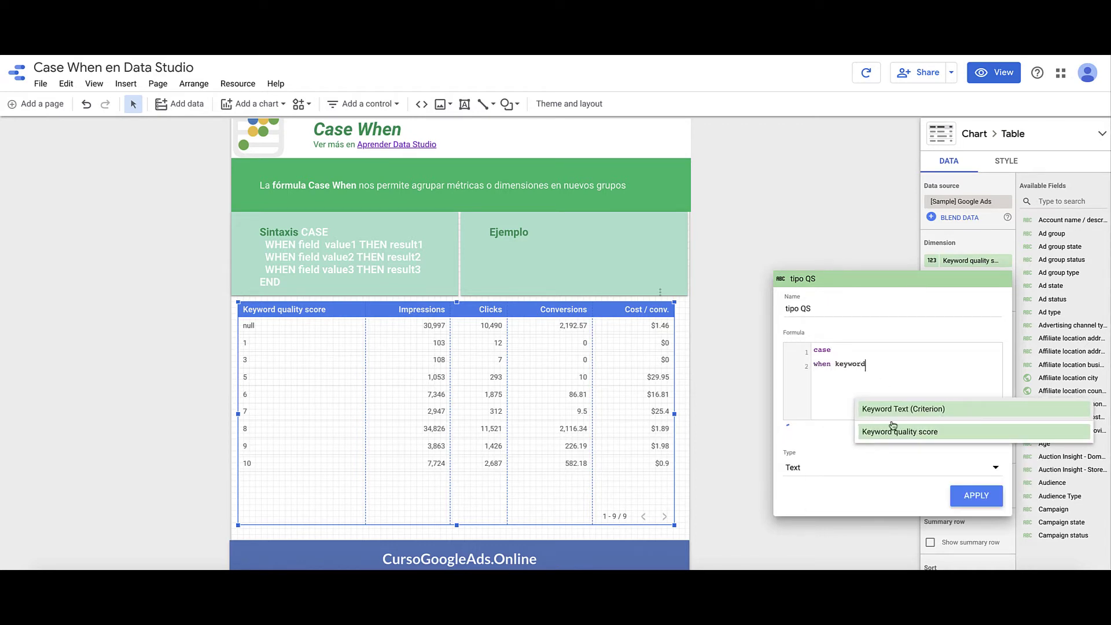
pyautogui.click(893, 433)
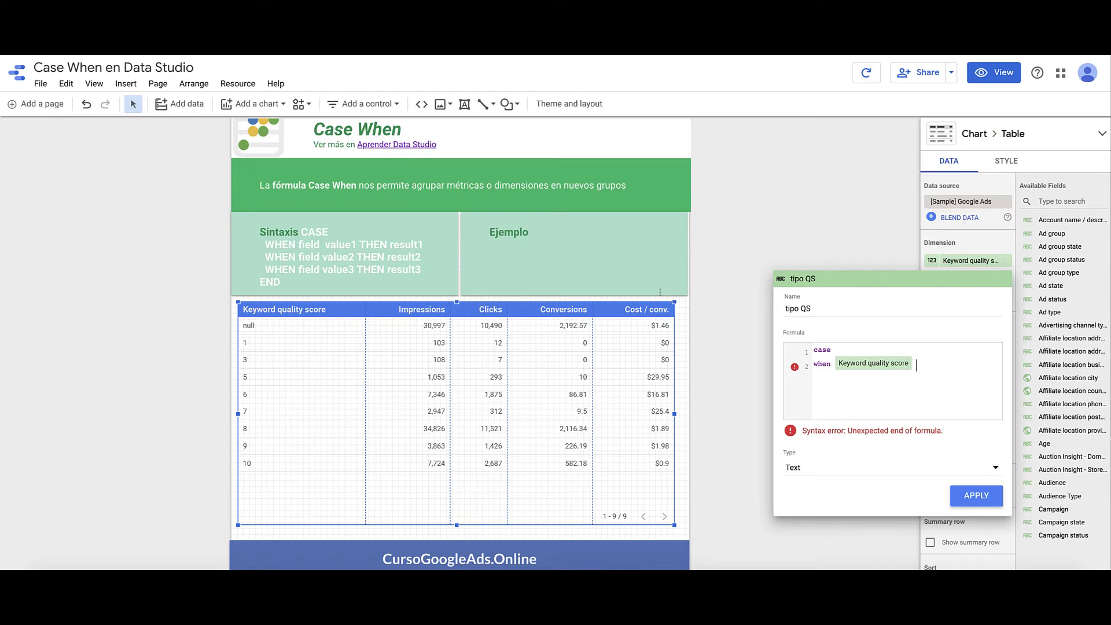
pyautogui.write('>')
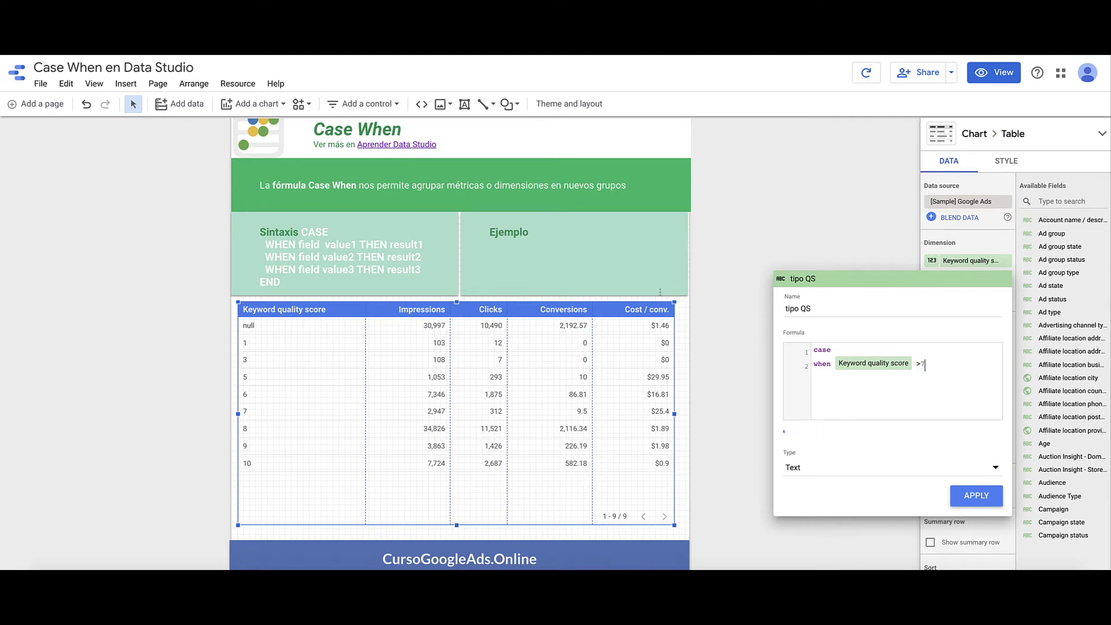
pyautogui.write('7 then "Alt')
pyautogui.write('o Qual')
pyautogui.write('ity Score')
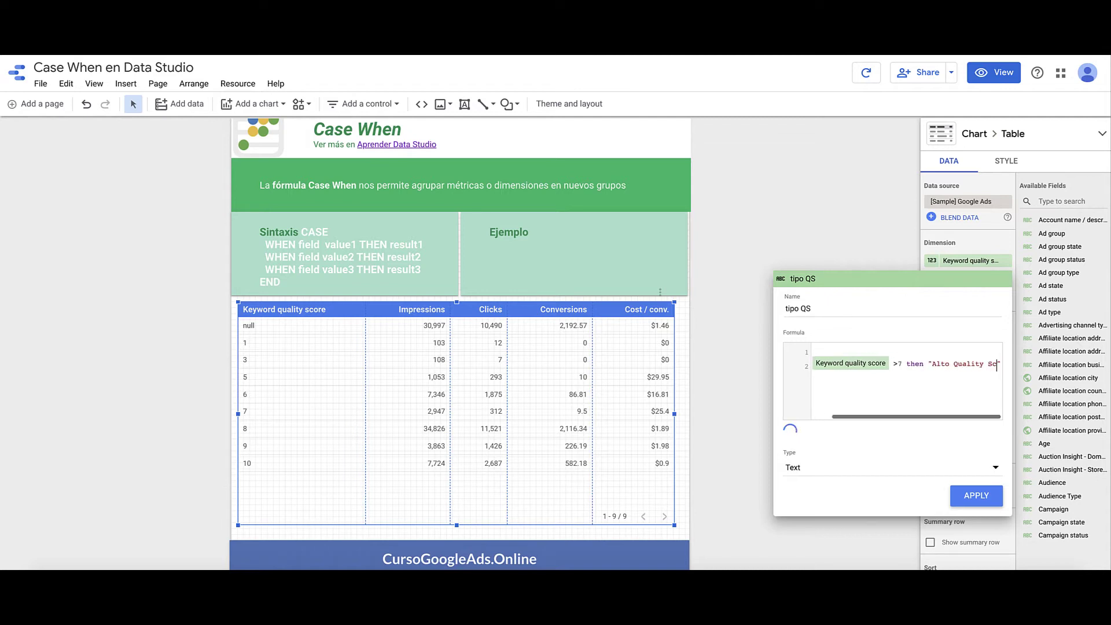
# Add a second condition to the formula labelling Keyword quality score <3 as "Bajo Quality Score".
pyautogui.press('Return')
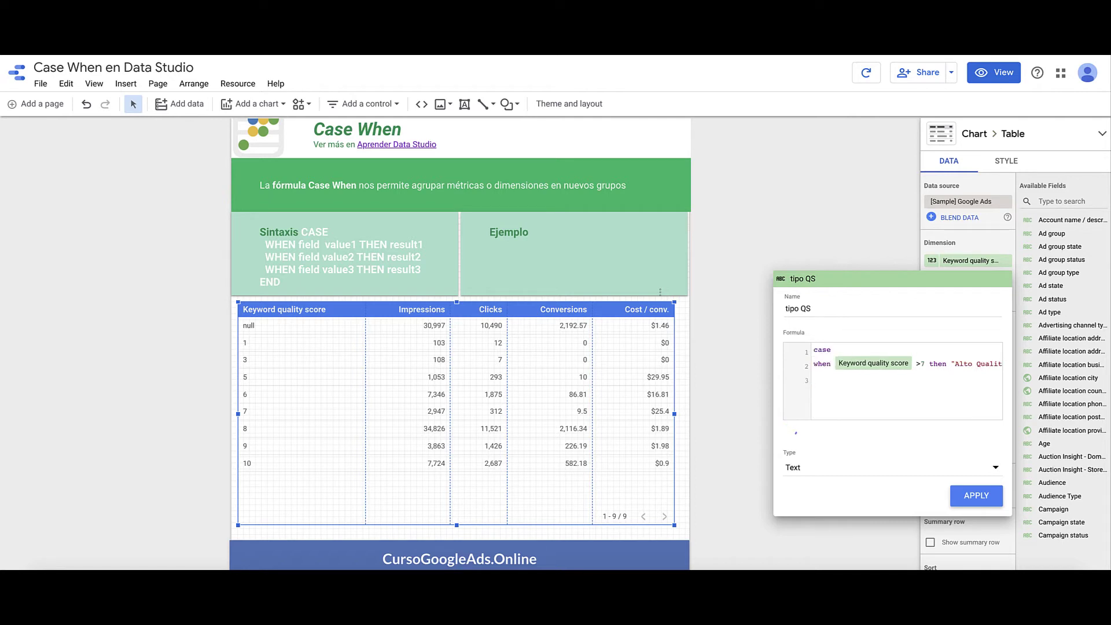
pyautogui.write('when')
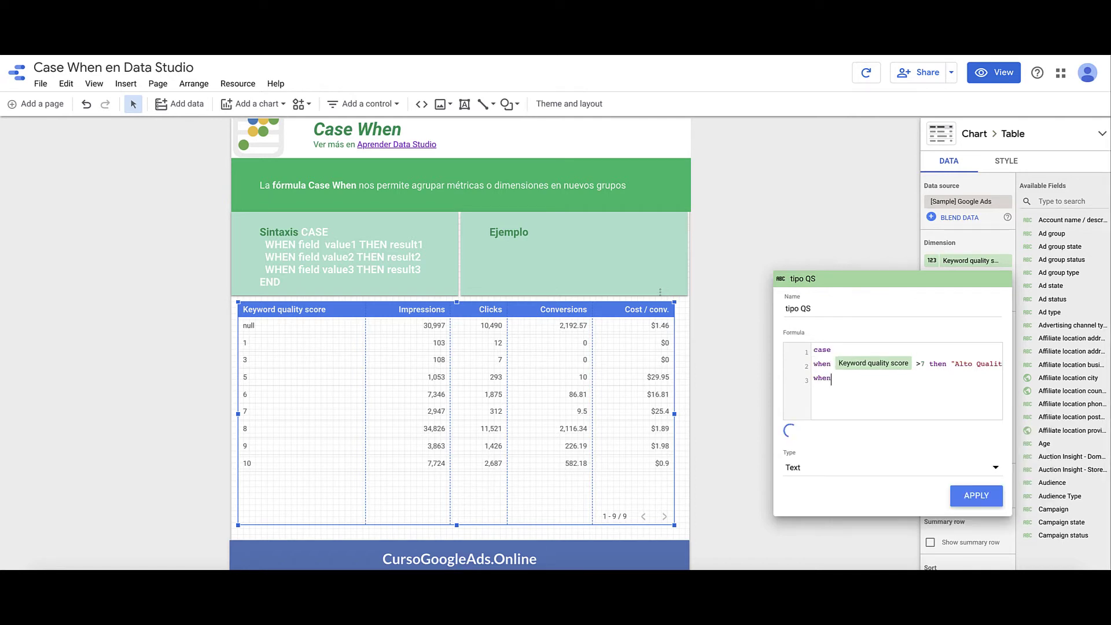
pyautogui.write(' keyword q')
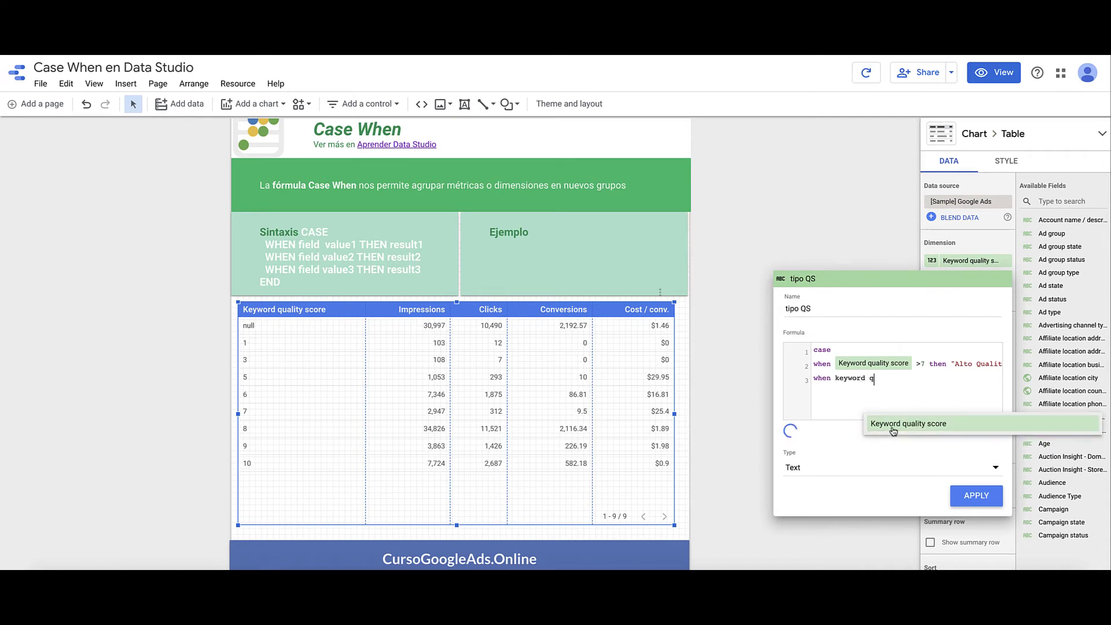
pyautogui.click(890, 425)
pyautogui.write('<')
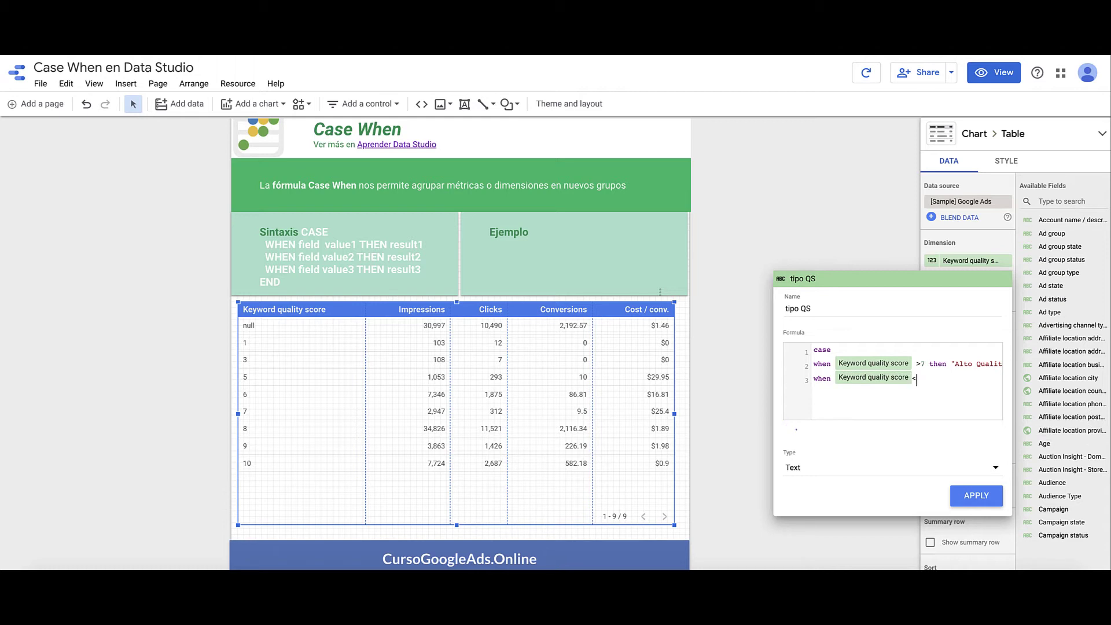
pyautogui.press('BackSpace')
pyautogui.write('<3 "')
pyautogui.write('hen ')
pyautogui.write('Bajo Quality ')
pyautogui.write('Score"')
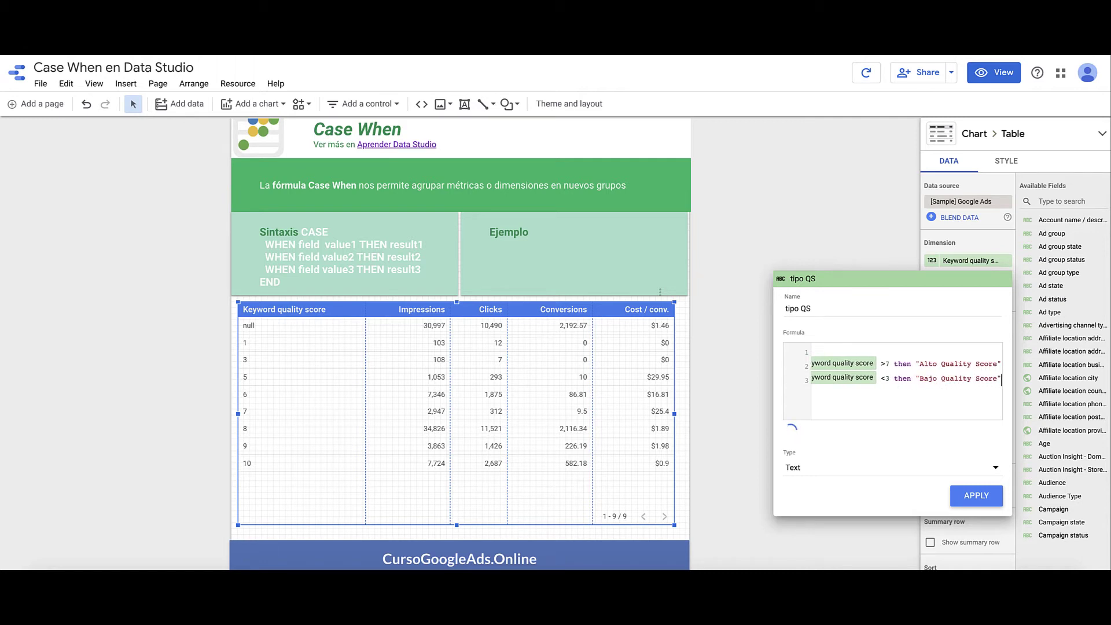
# Add a third condition to the formula returning "-" when Keyword quality score is NULL.
pyautogui.press('Return')
pyautogui.write('w')
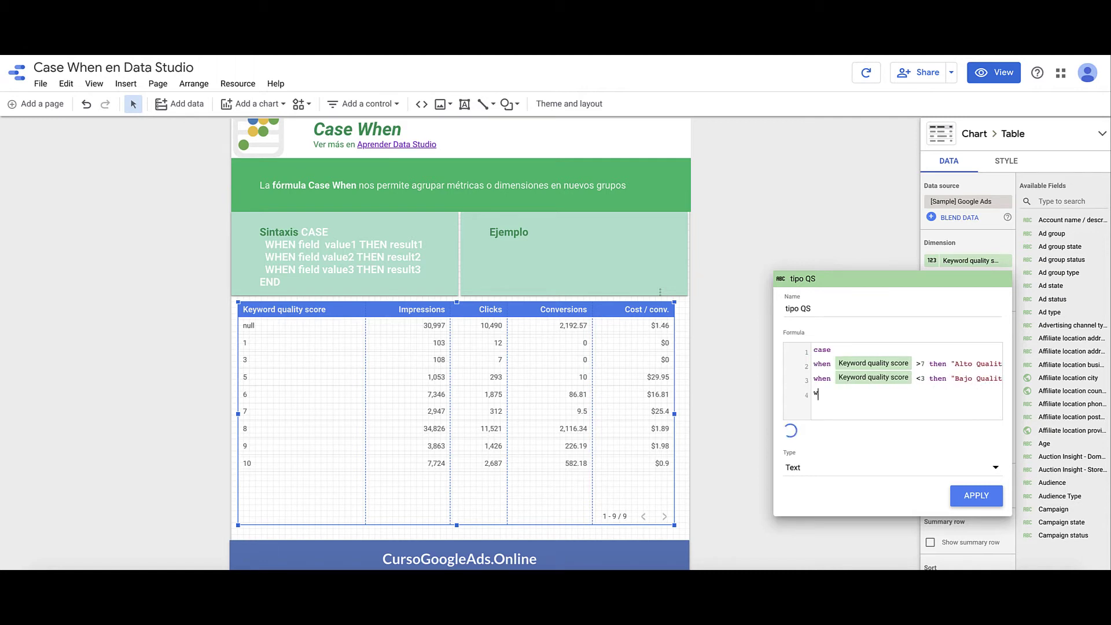
pyautogui.write('henkeyword')
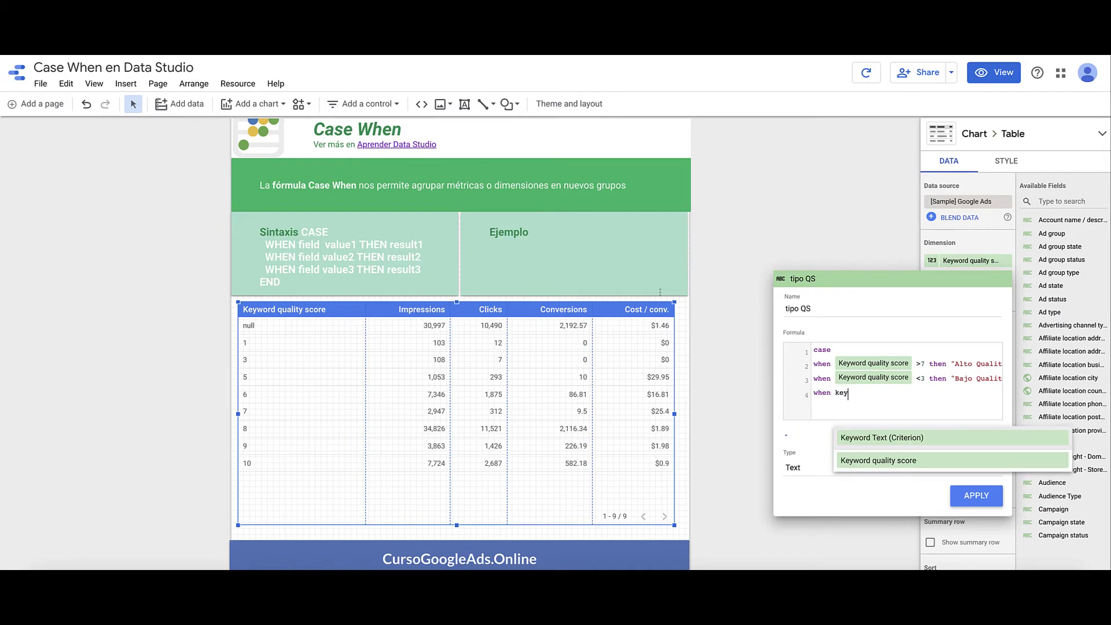
pyautogui.click(924, 461)
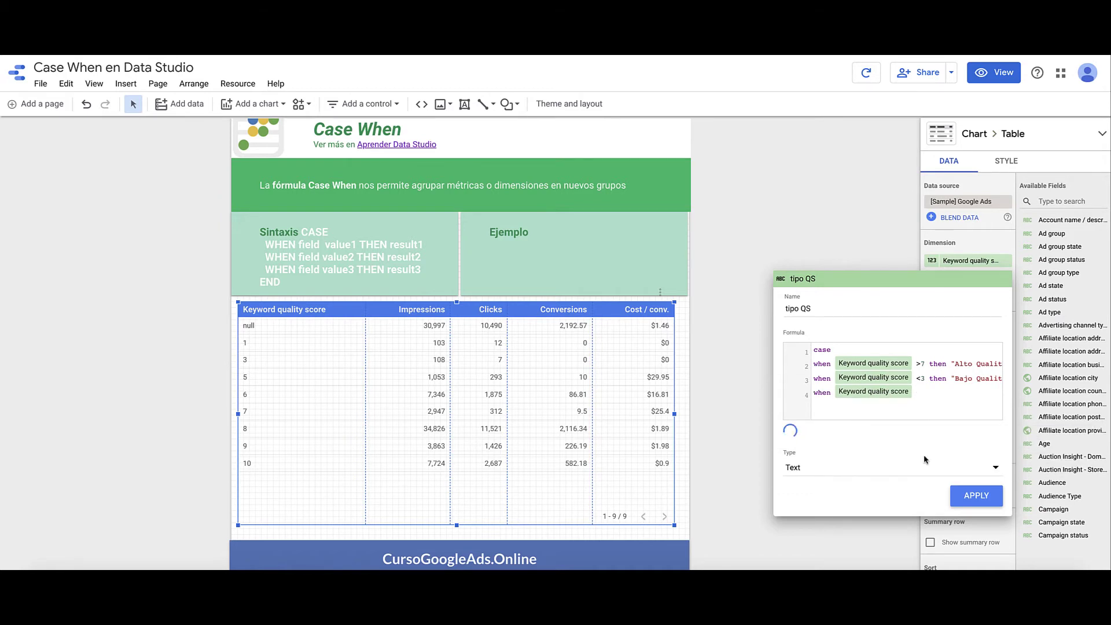
pyautogui.write('is NULL')
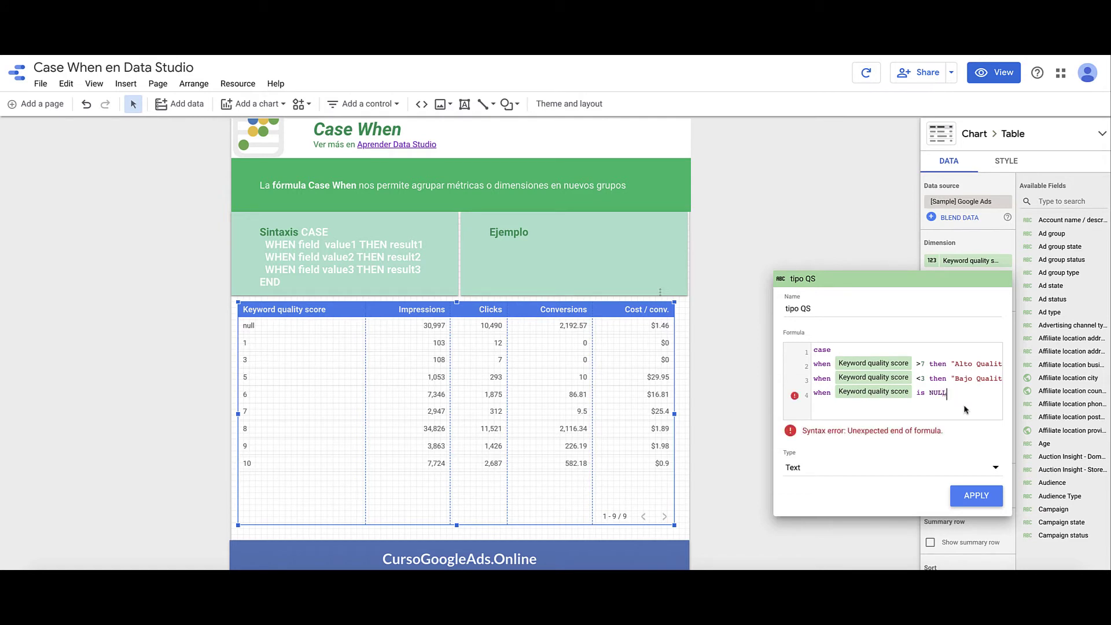
pyautogui.write(' then "-')
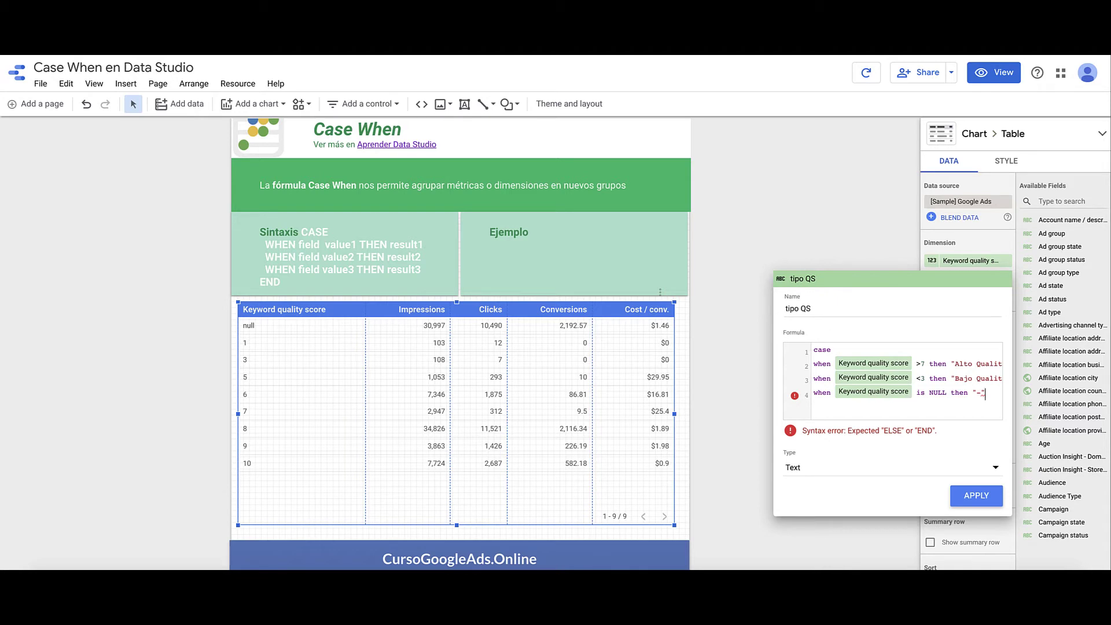
# Finish the formula with else "Promedio" and end, apply the tipo QS field to the table and close the field editor.
pyautogui.press('Return')
pyautogui.write('e')
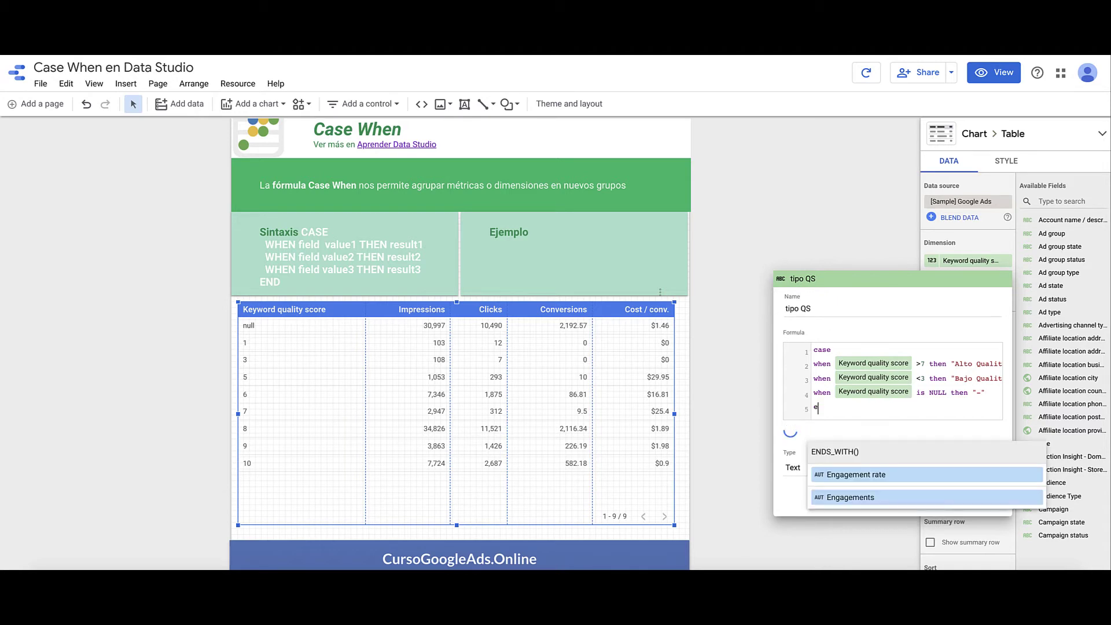
pyautogui.write('lse "Promedio')
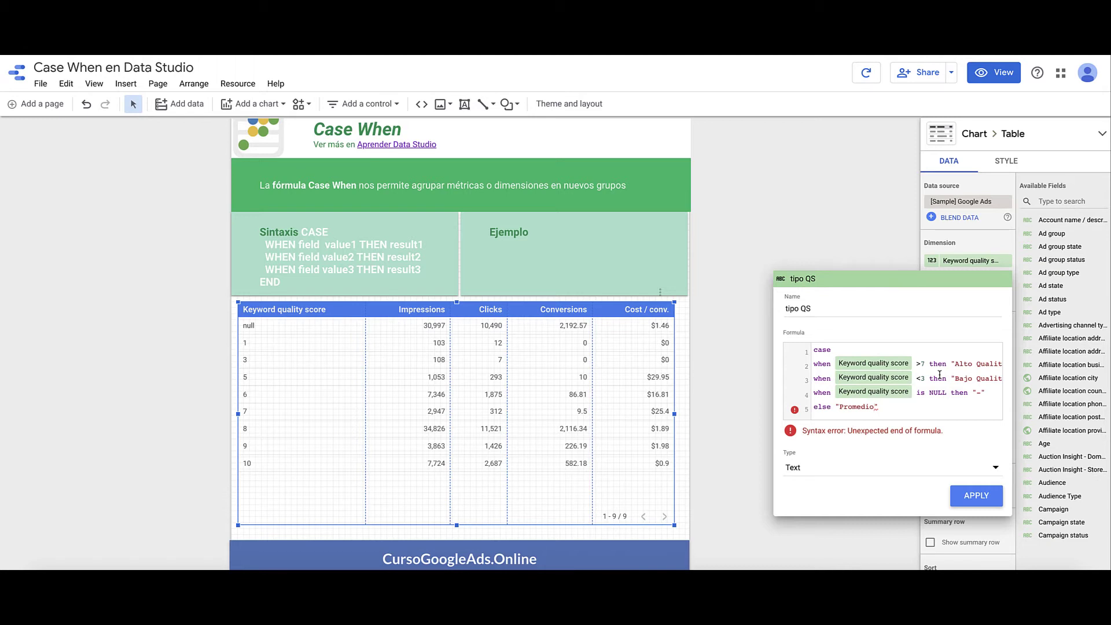
pyautogui.press('Right')
pyautogui.press('Return')
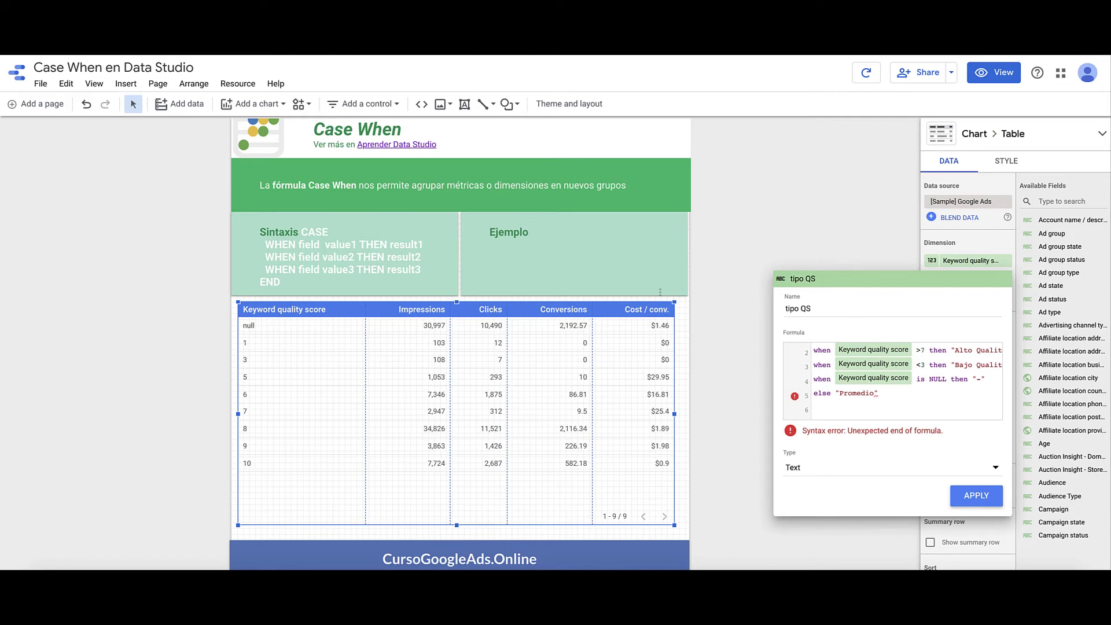
pyautogui.write('end')
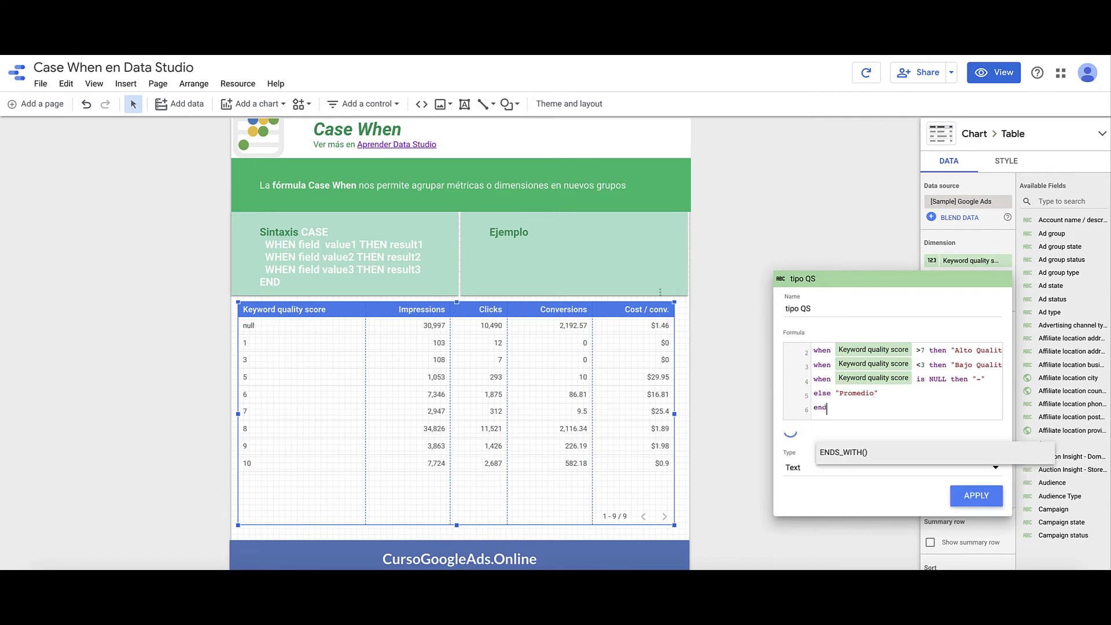
pyautogui.click(909, 394)
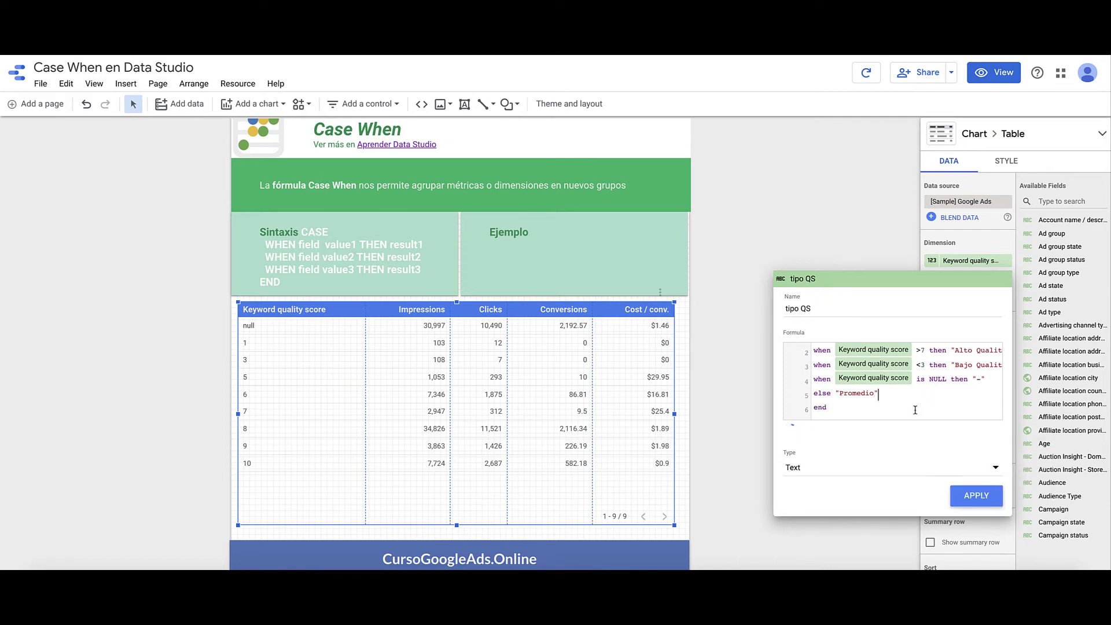
pyautogui.scroll(1, 842, 411)
pyautogui.scroll(-2, 833, 387)
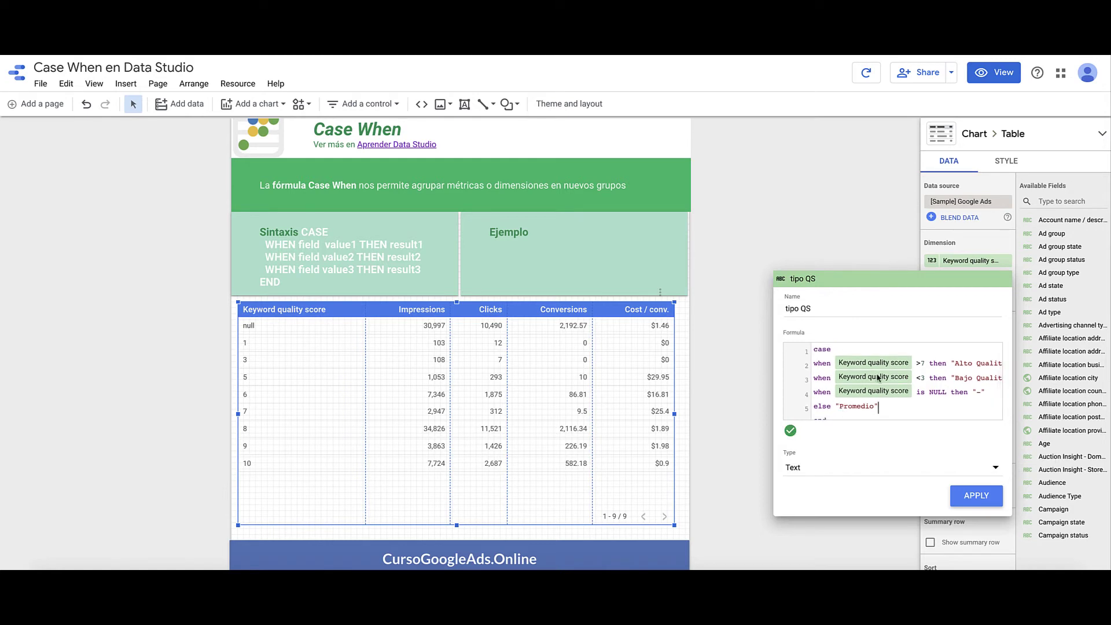
pyautogui.click(974, 499)
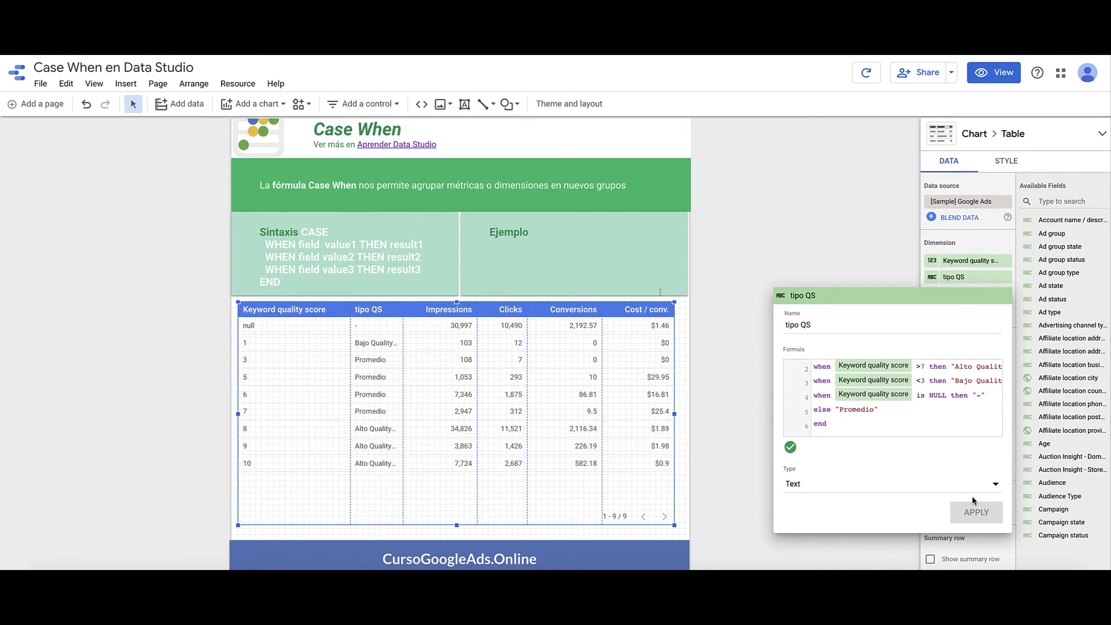
pyautogui.click(872, 273)
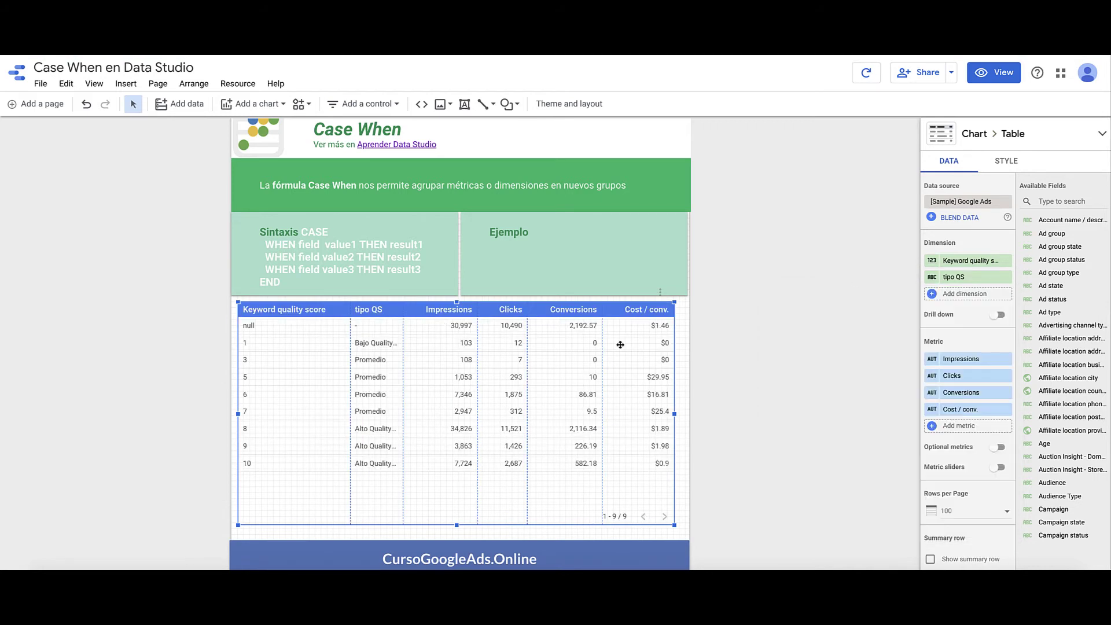
# Resize the table's columns to fit their data and deselect the table.
pyautogui.rightClick(601, 348)
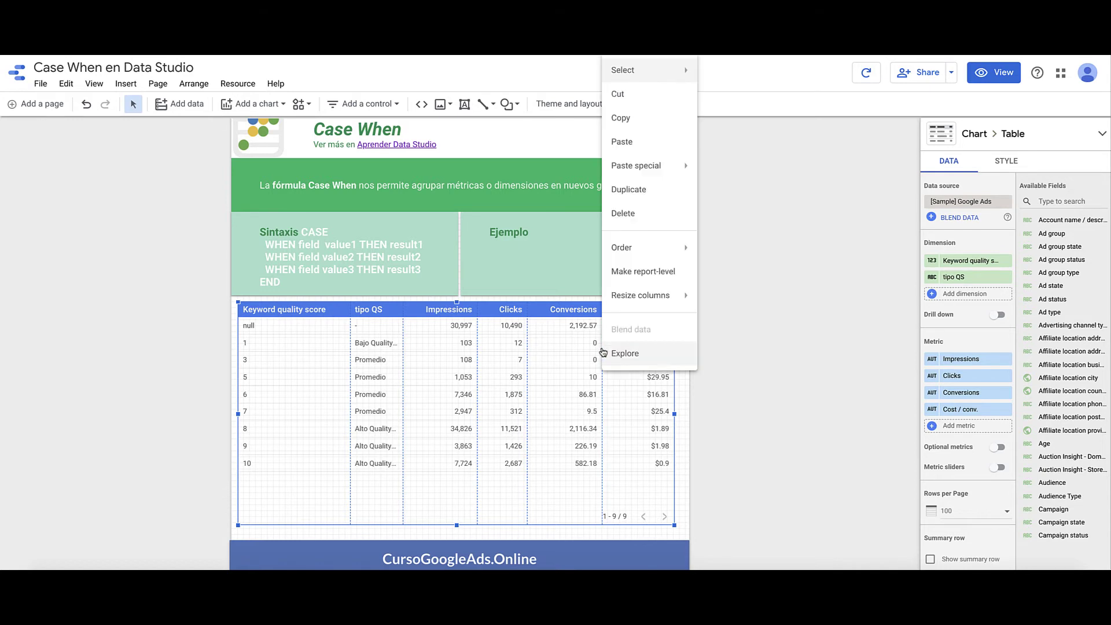
pyautogui.moveTo(637, 295)
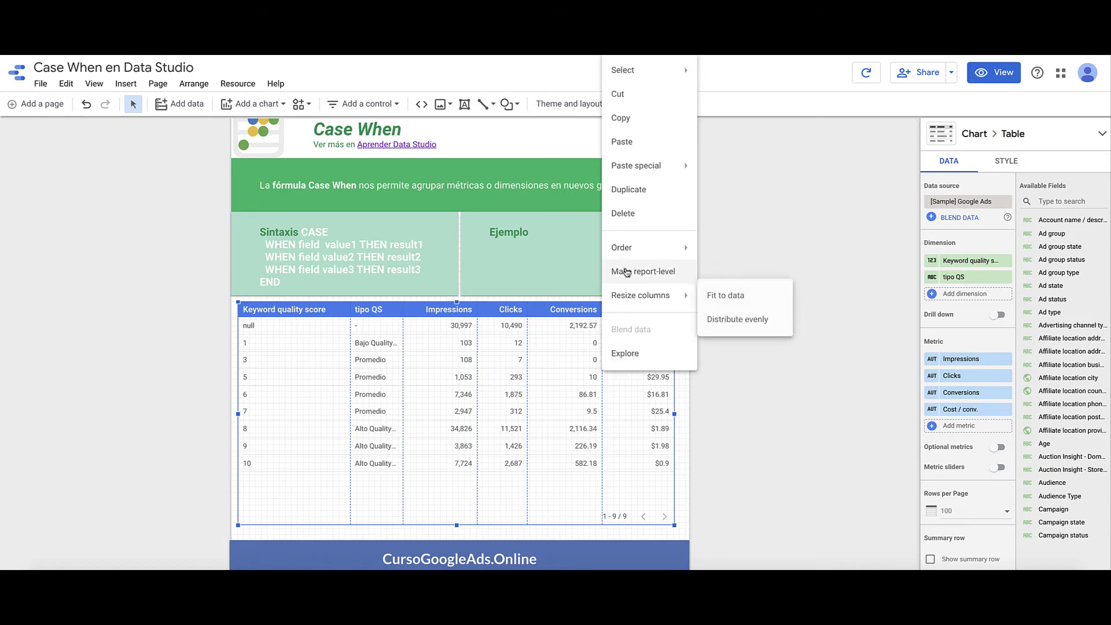
pyautogui.click(722, 297)
pyautogui.click(786, 330)
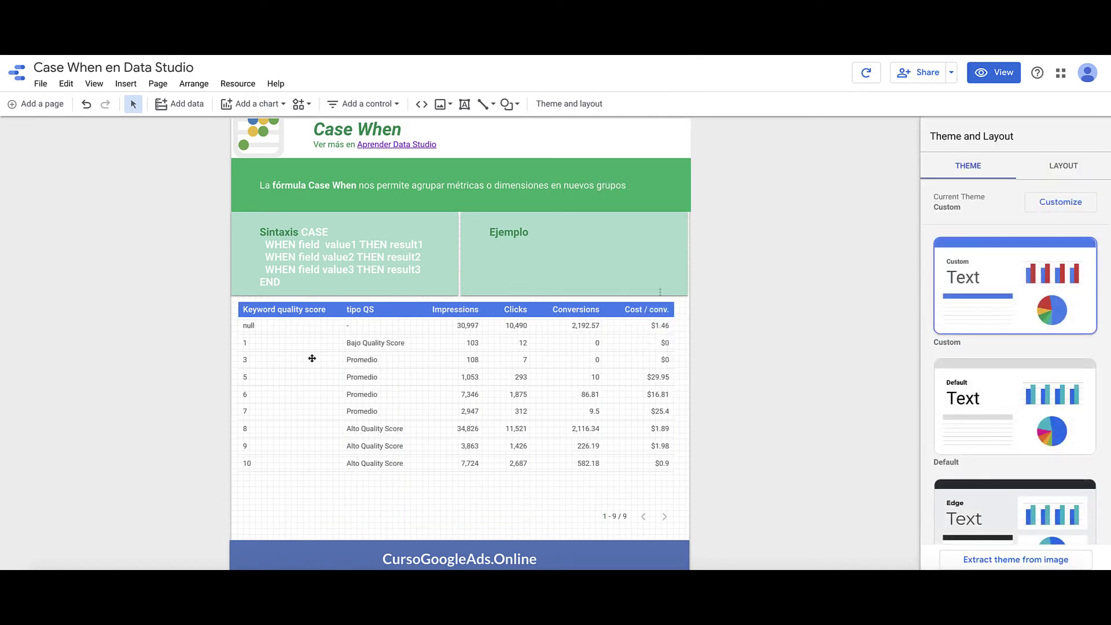
# Remove the Keyword quality score dimension and the Cost / conv. metric from the table.
pyautogui.click(435, 380)
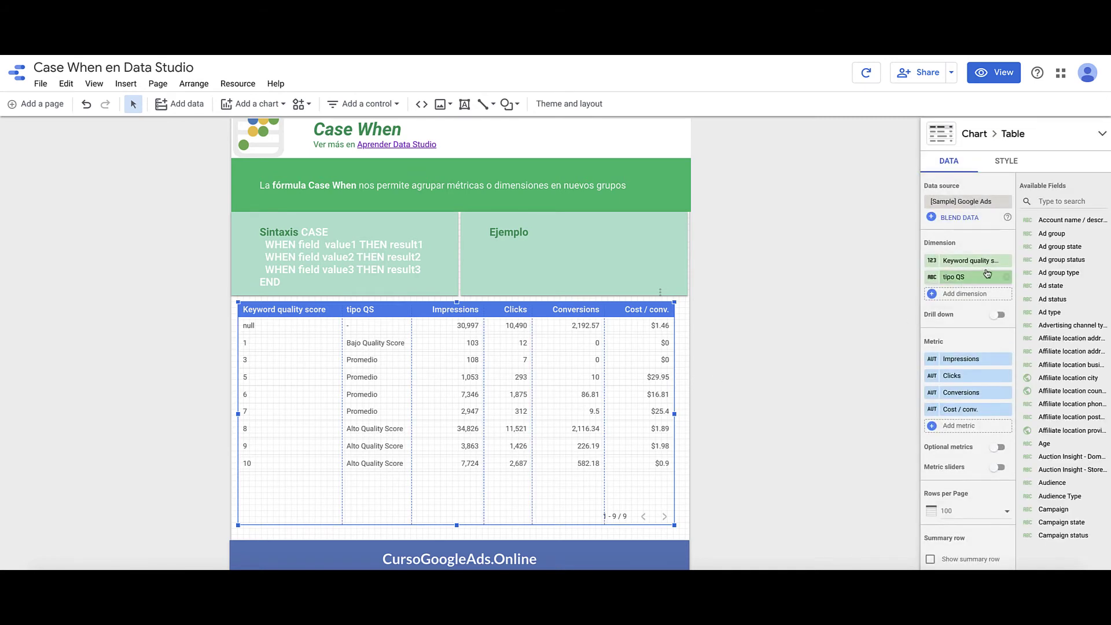
pyautogui.click(1007, 261)
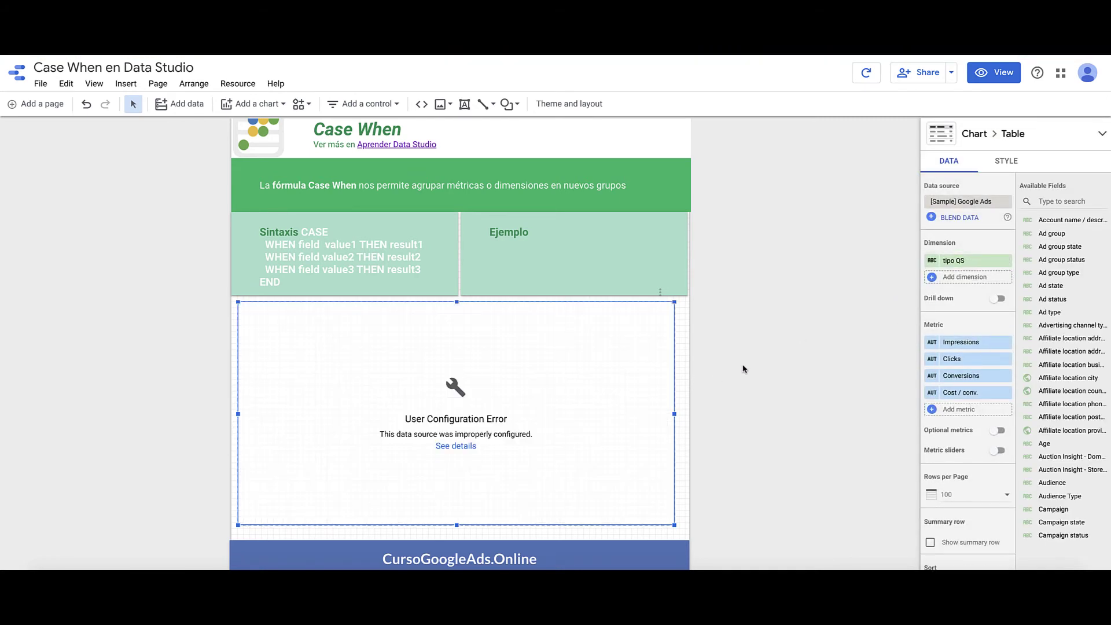
pyautogui.click(1007, 393)
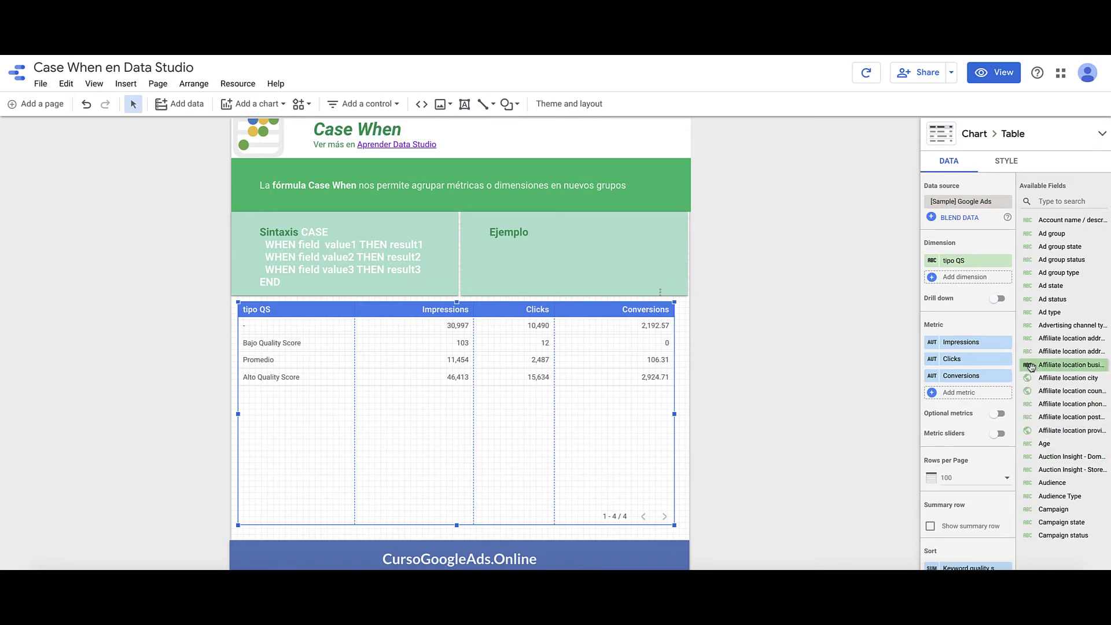
# Add Cost as a metric to the tipo QS table.
pyautogui.moveTo(927, 365)
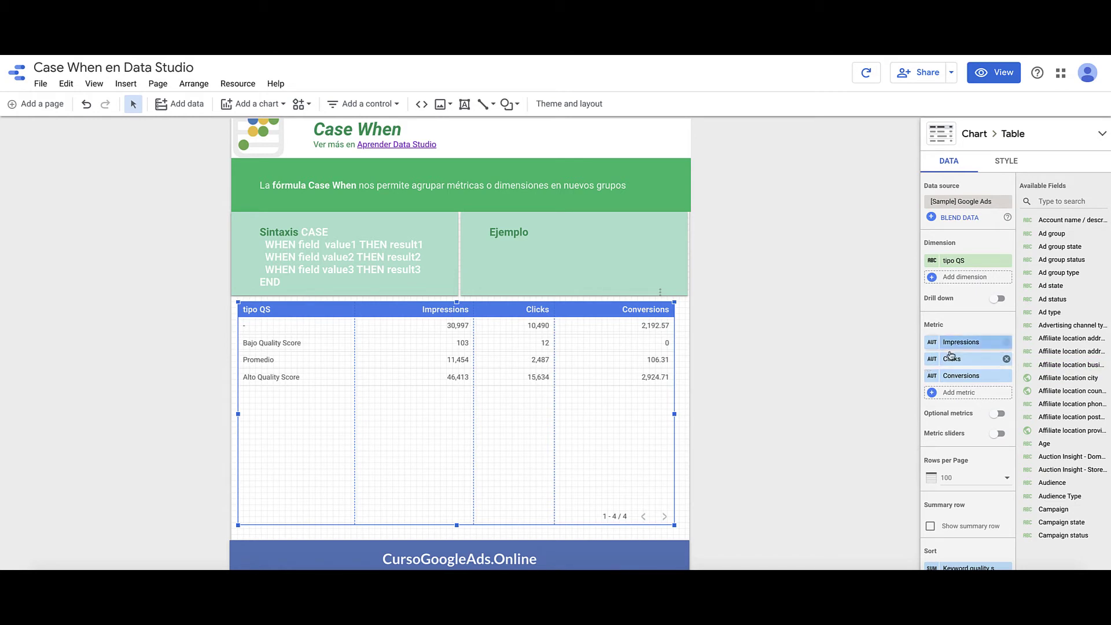
pyautogui.click(971, 392)
pyautogui.write('cost')
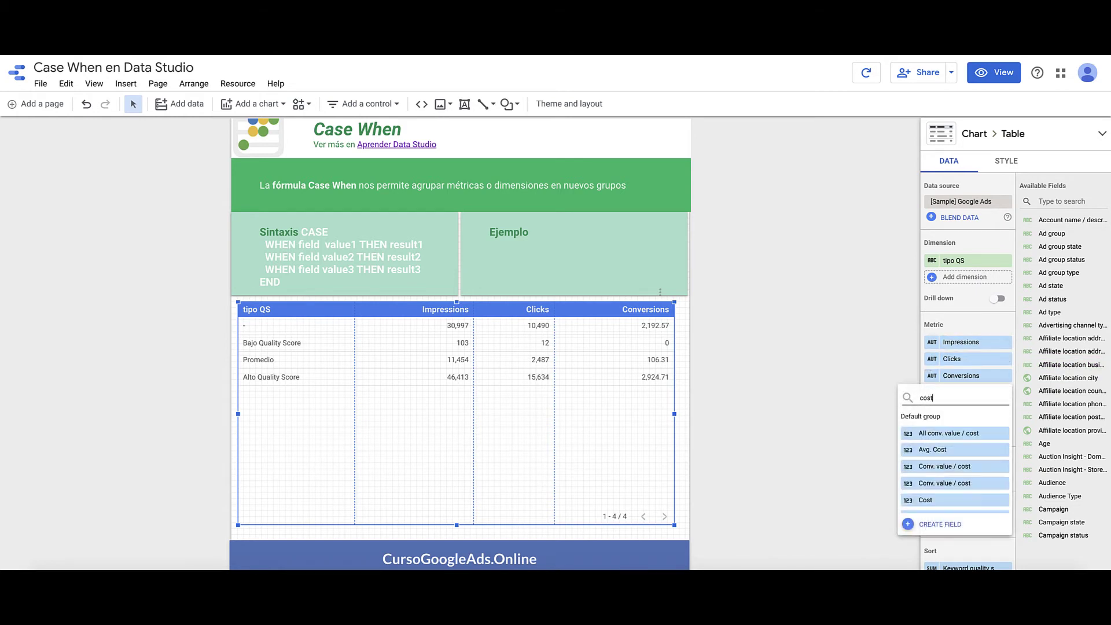
pyautogui.click(963, 500)
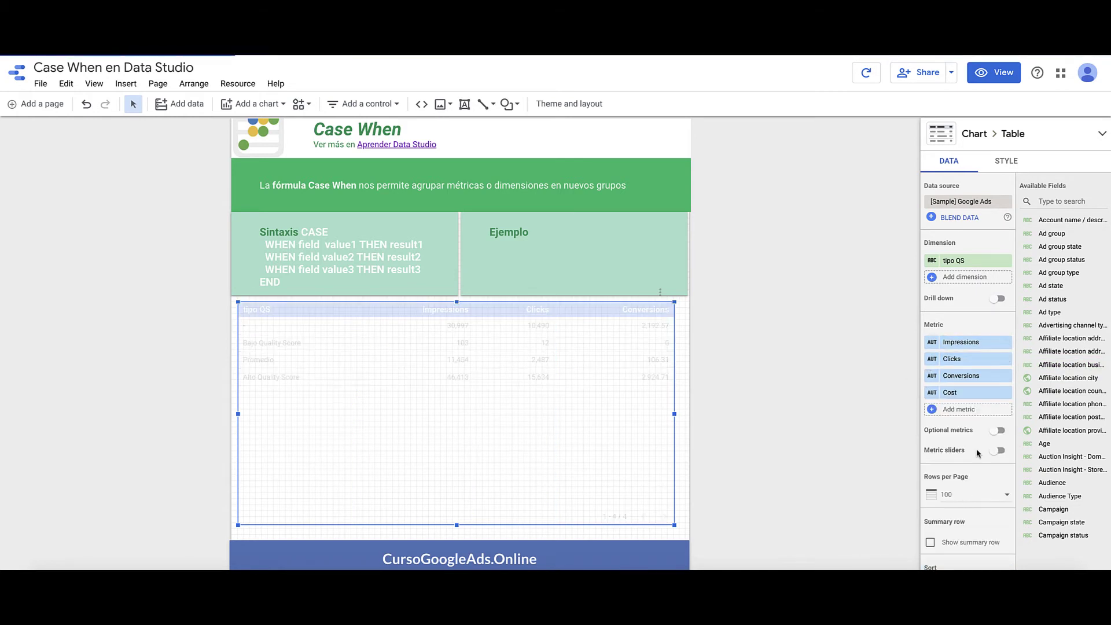
# Move the Cost metric ahead of Conversions and add a second Cost metric directly before Conversions.
pyautogui.moveTo(964, 393); pyautogui.dragTo(964, 374)
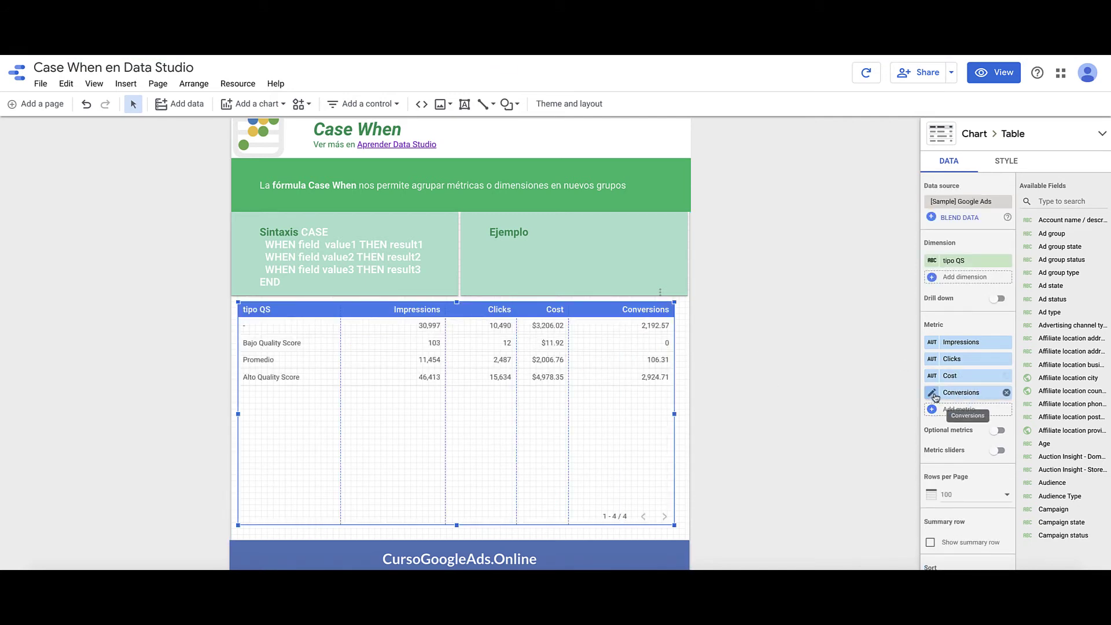
pyautogui.click(948, 409)
pyautogui.write('cost')
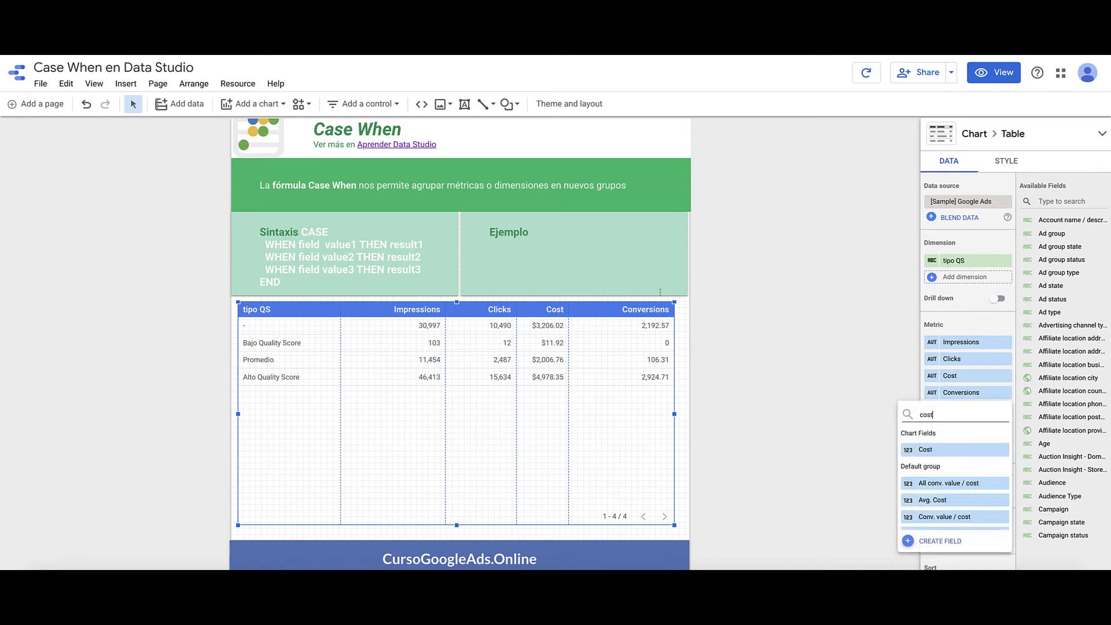
pyautogui.click(949, 449)
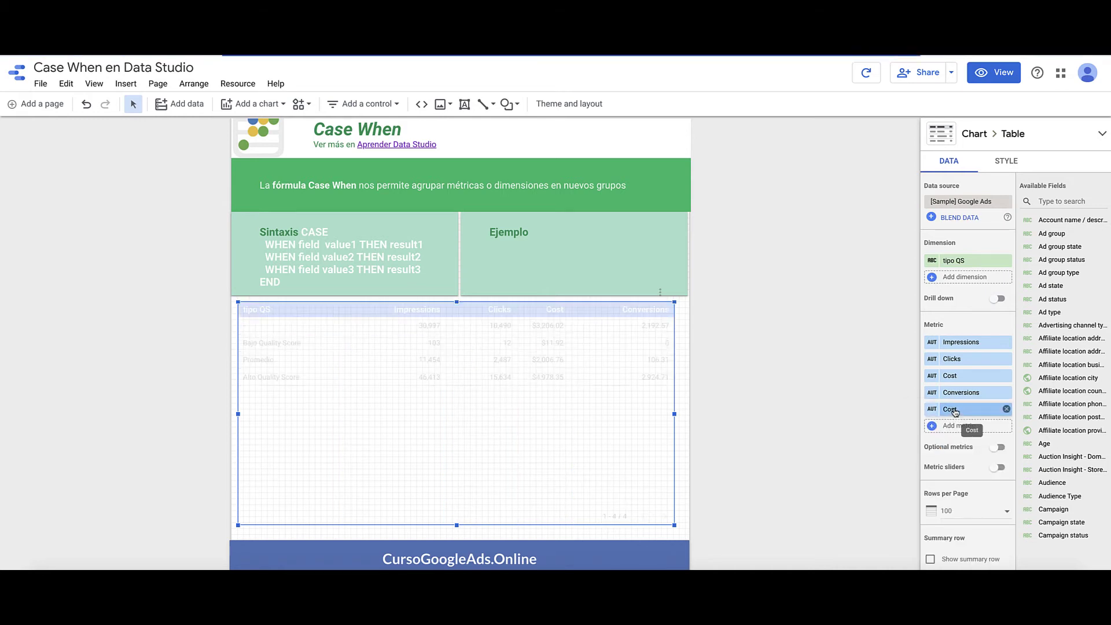
pyautogui.moveTo(952, 409); pyautogui.dragTo(953, 391)
# Set the second Cost metric's comparison calculation to Percent of total and shorten the table from its lower edge.
pyautogui.click(932, 389)
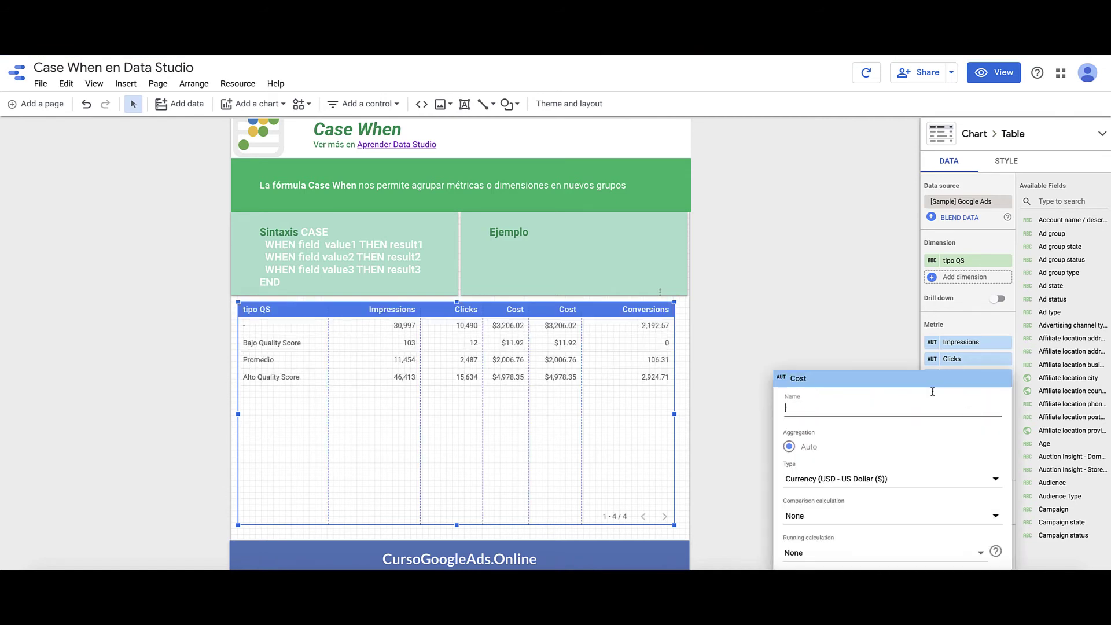
pyautogui.click(845, 480)
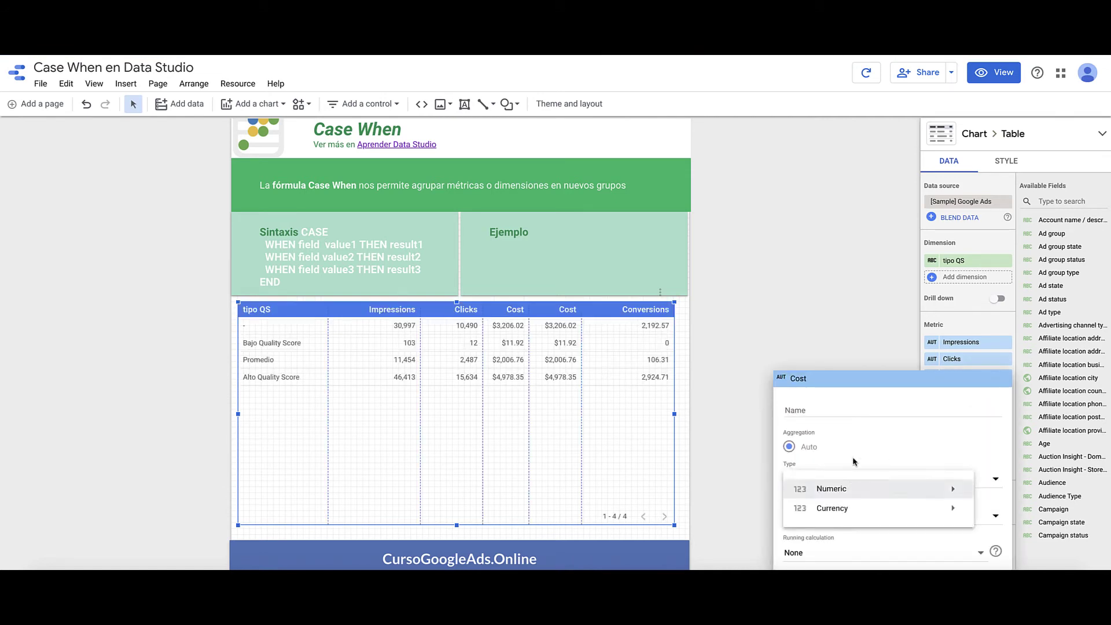
pyautogui.click(825, 517)
pyautogui.click(823, 518)
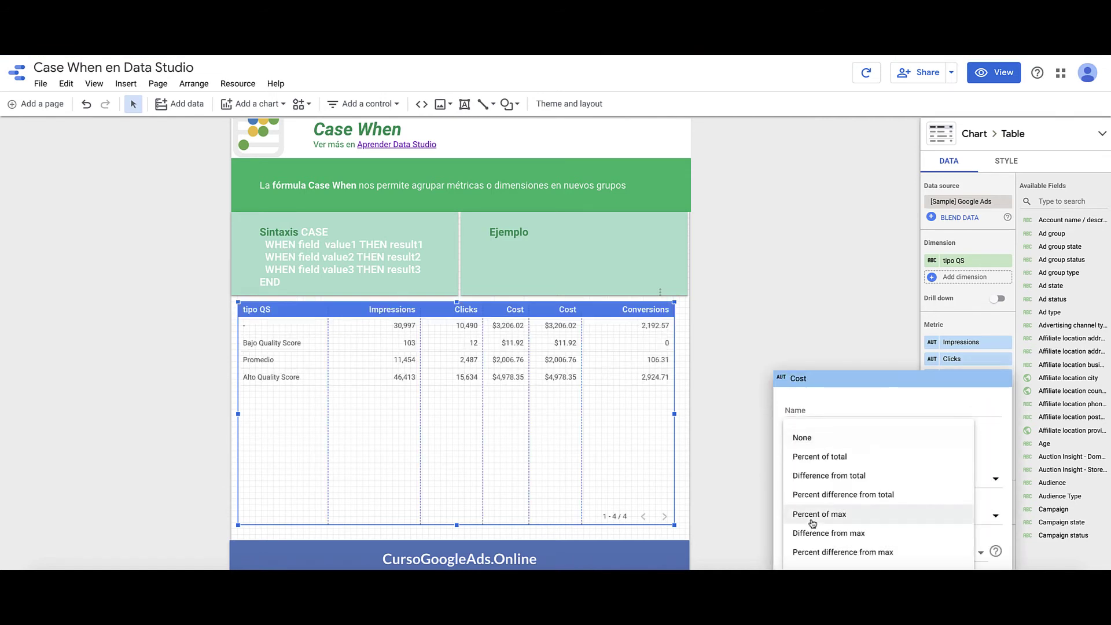
pyautogui.click(835, 460)
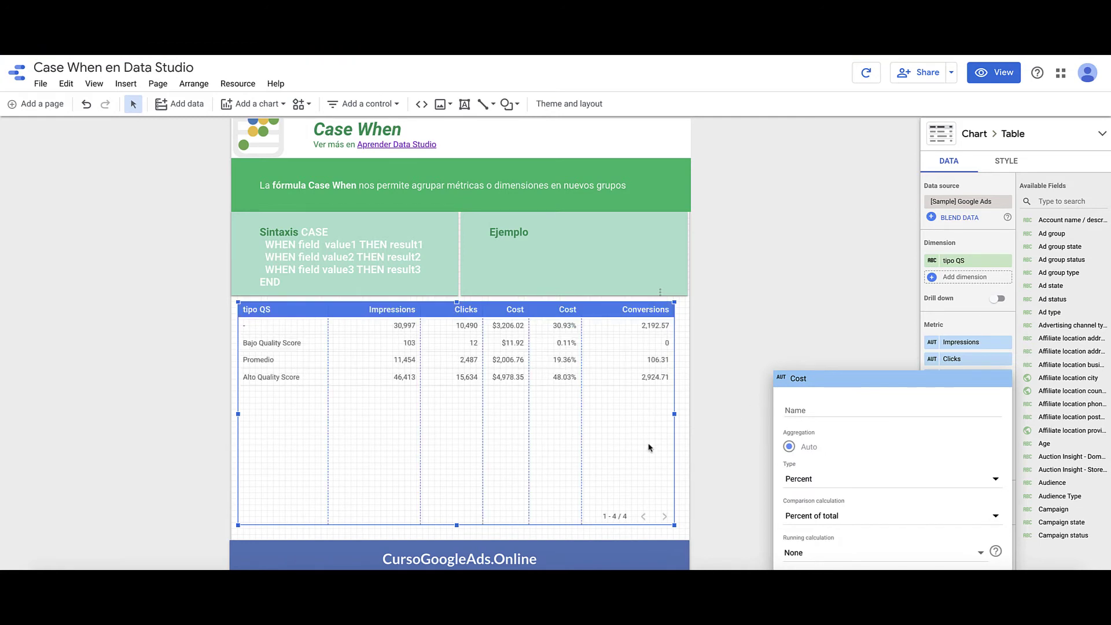
pyautogui.click(458, 527)
pyautogui.moveTo(457, 527); pyautogui.dragTo(457, 472)
# Add a second Conversions metric to the table with its comparison calculation set to Percent of total.
pyautogui.click(977, 427)
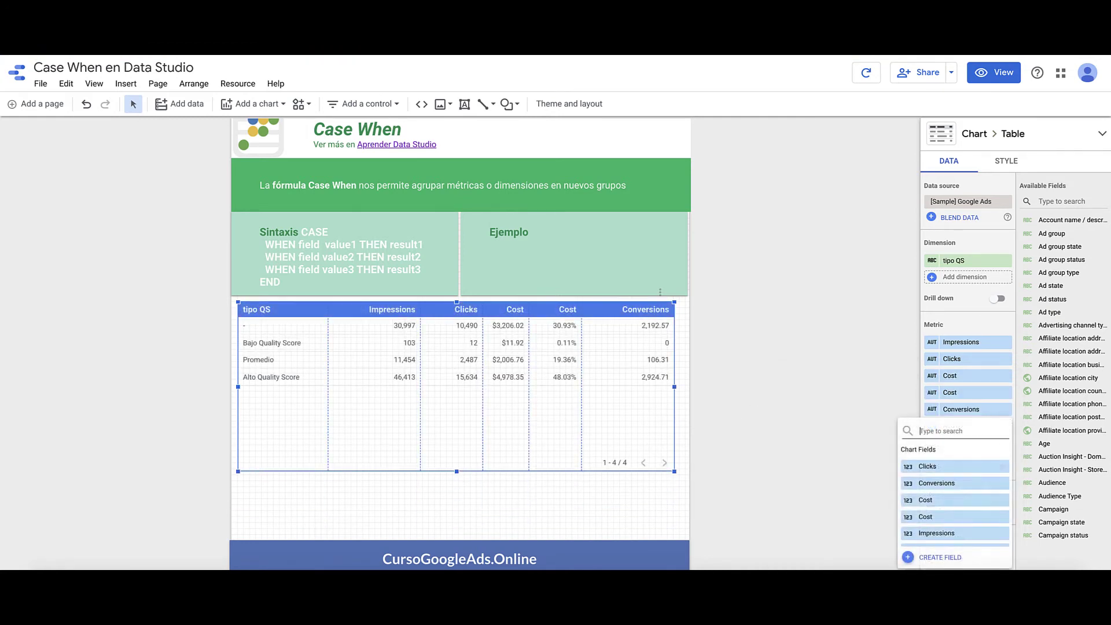
pyautogui.write('convers')
pyautogui.click(952, 466)
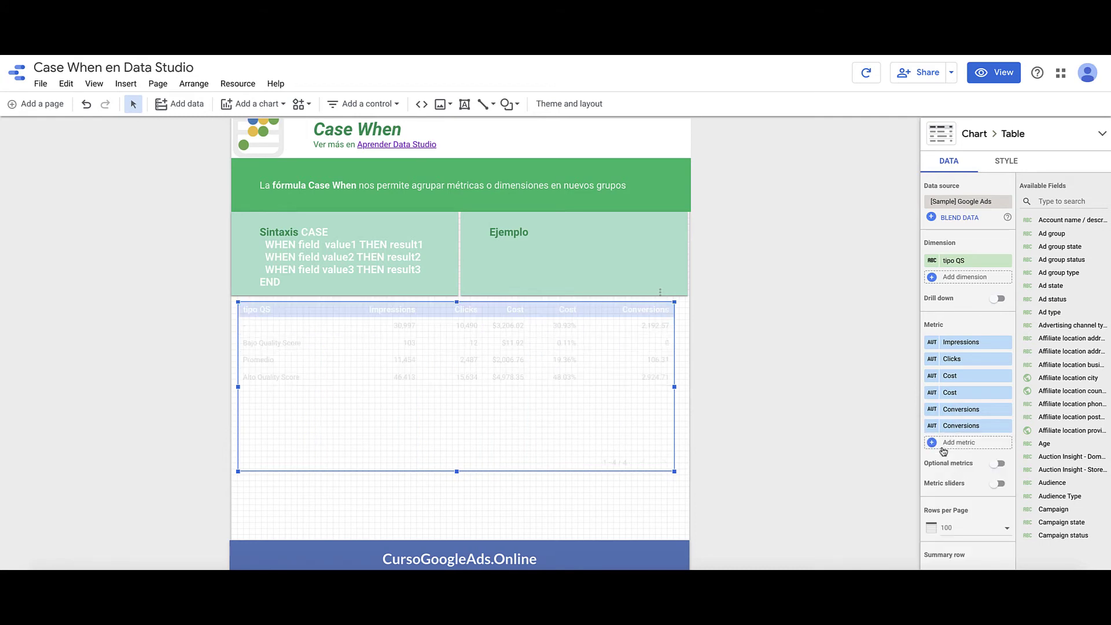
pyautogui.click(933, 428)
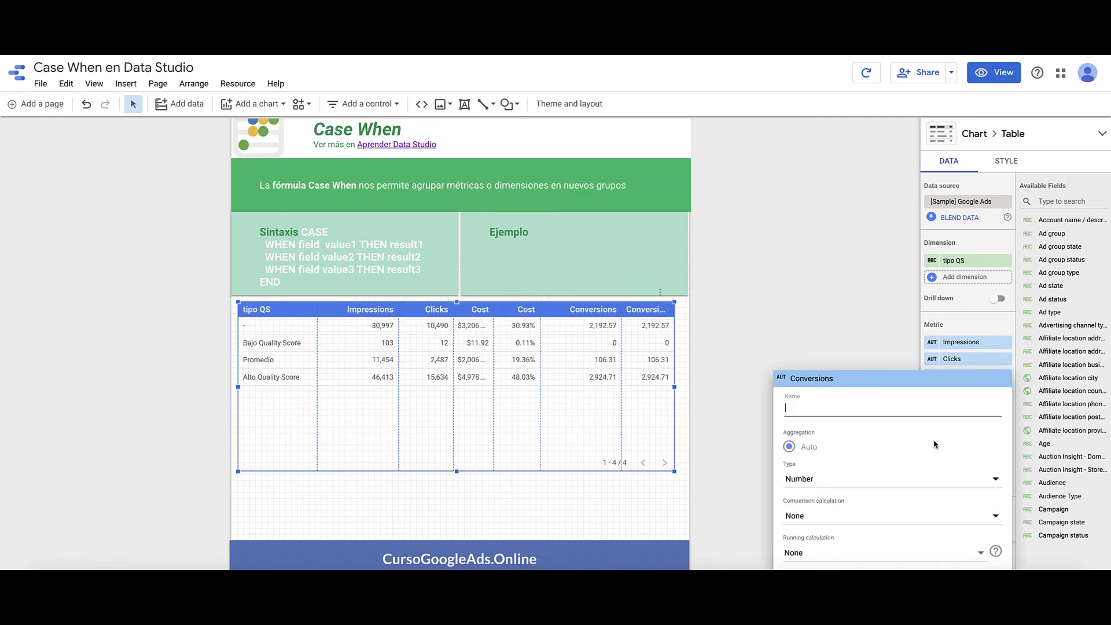
pyautogui.click(832, 514)
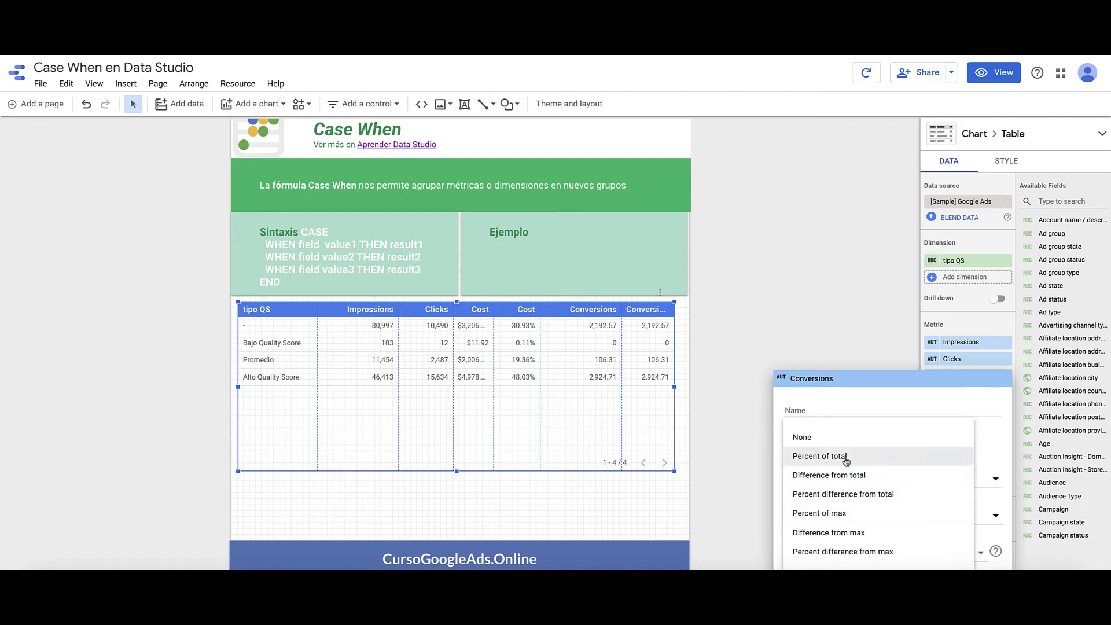
pyautogui.click(844, 460)
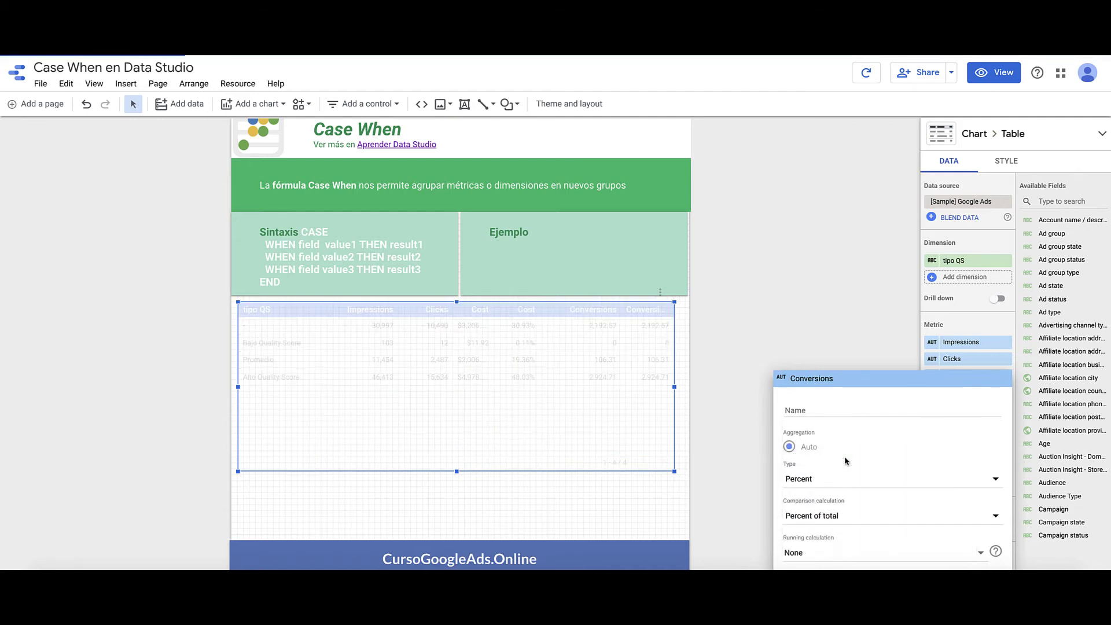
pyautogui.click(703, 433)
# Resize the tipo QS table's columns to fit their data and preview the report in view mode.
pyautogui.click(993, 75)
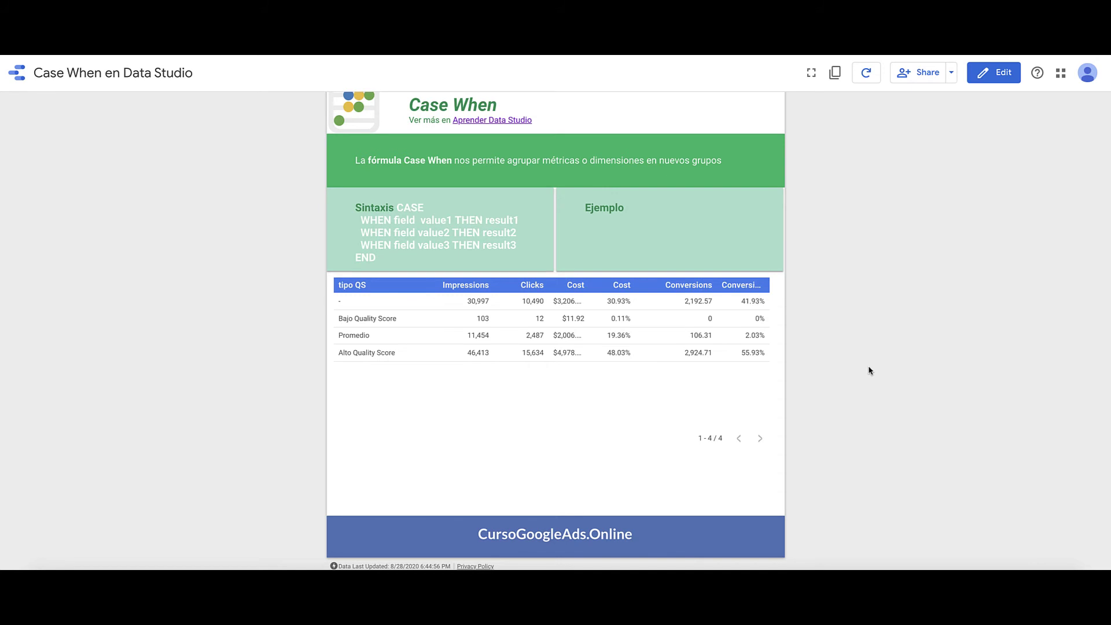
pyautogui.click(993, 73)
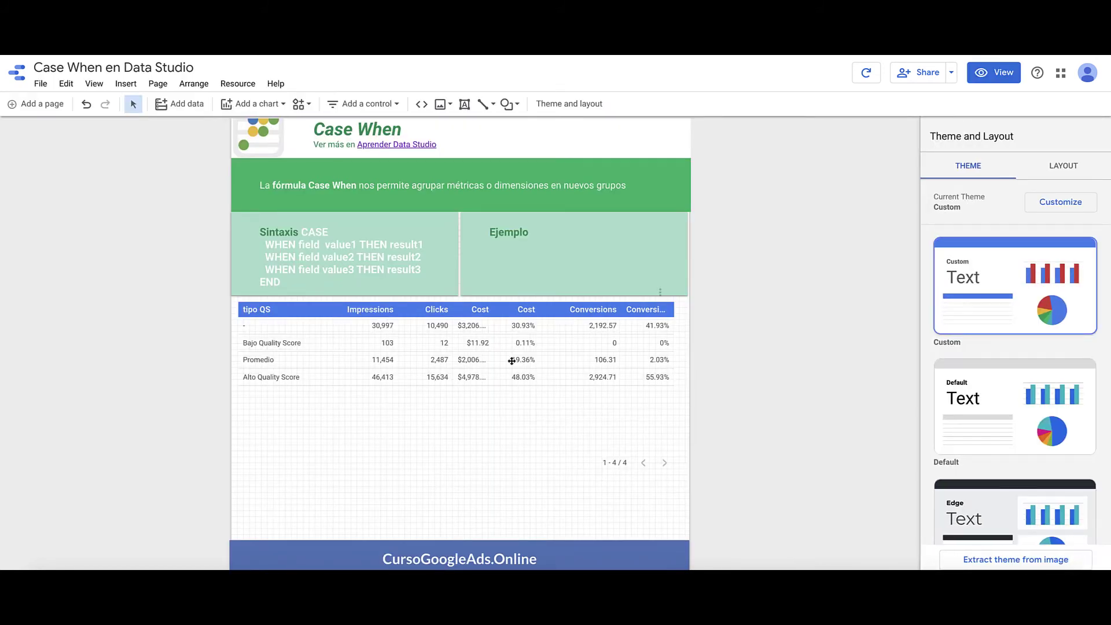
pyautogui.click(501, 351)
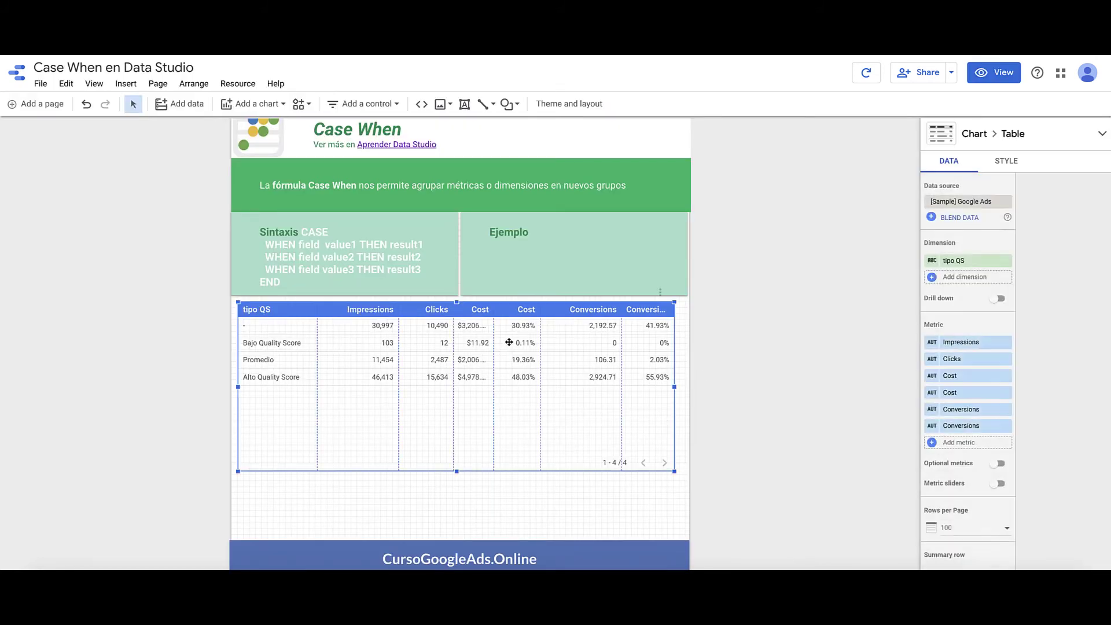
pyautogui.rightClick(498, 349)
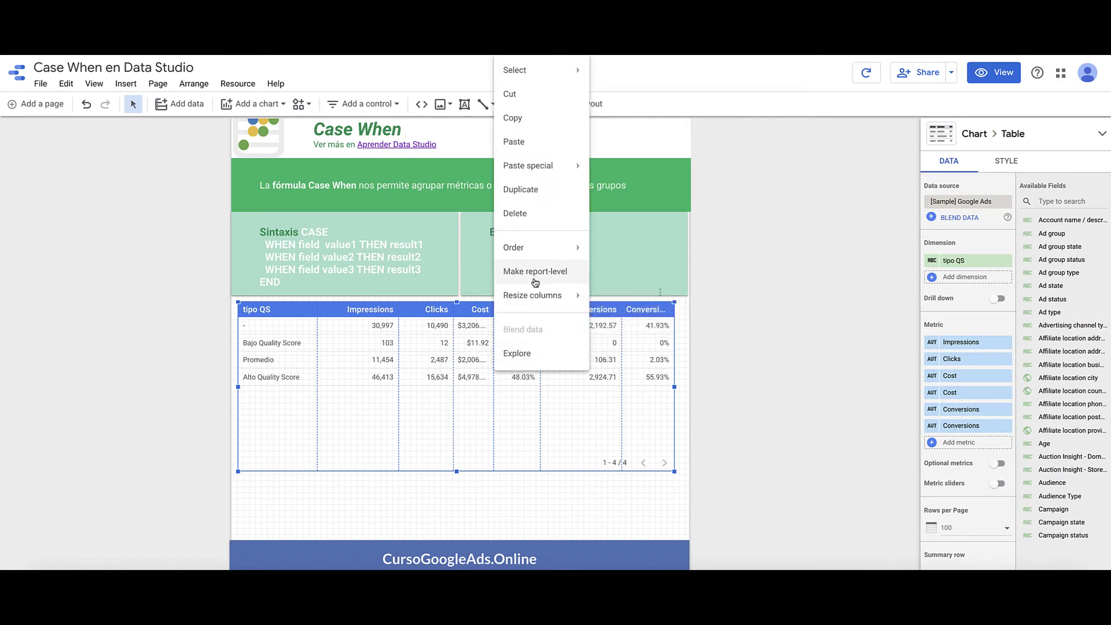
pyautogui.moveTo(538, 294)
pyautogui.click(625, 296)
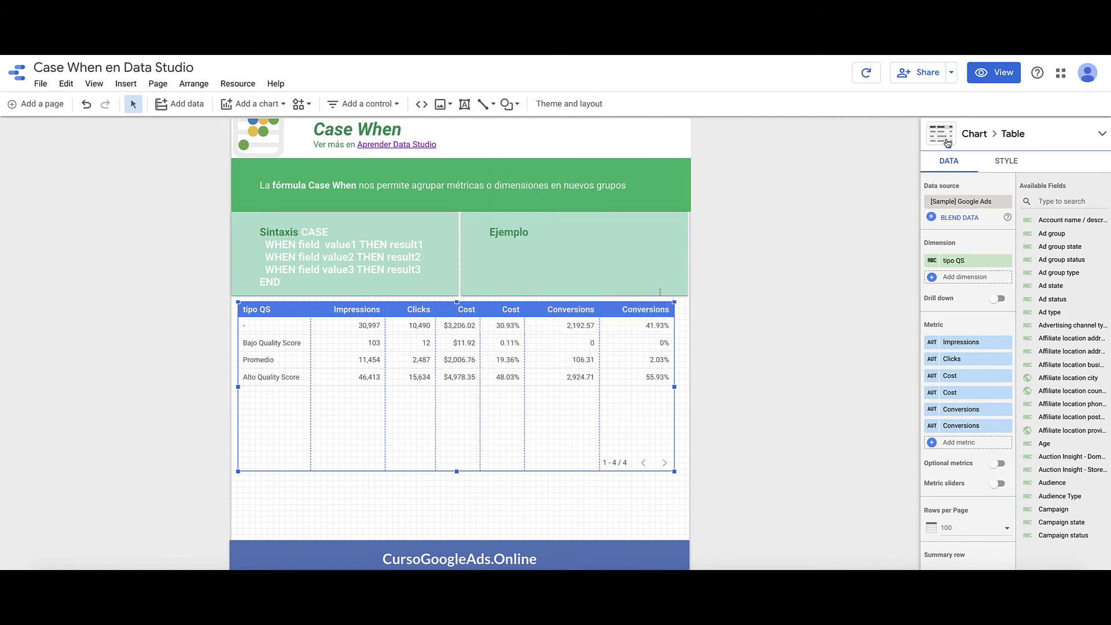
pyautogui.click(982, 78)
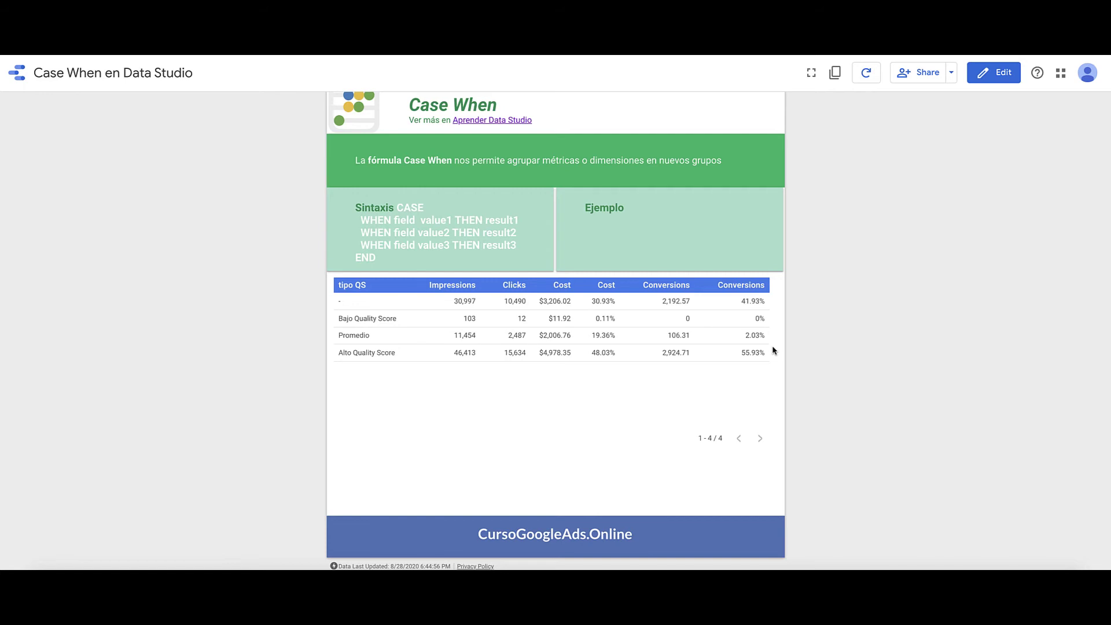
# Examine the Fuente sin función CASE and Fuente con función CASE tables on the page Copy of Función Case Ejemplo 1.
pyautogui.click(994, 73)
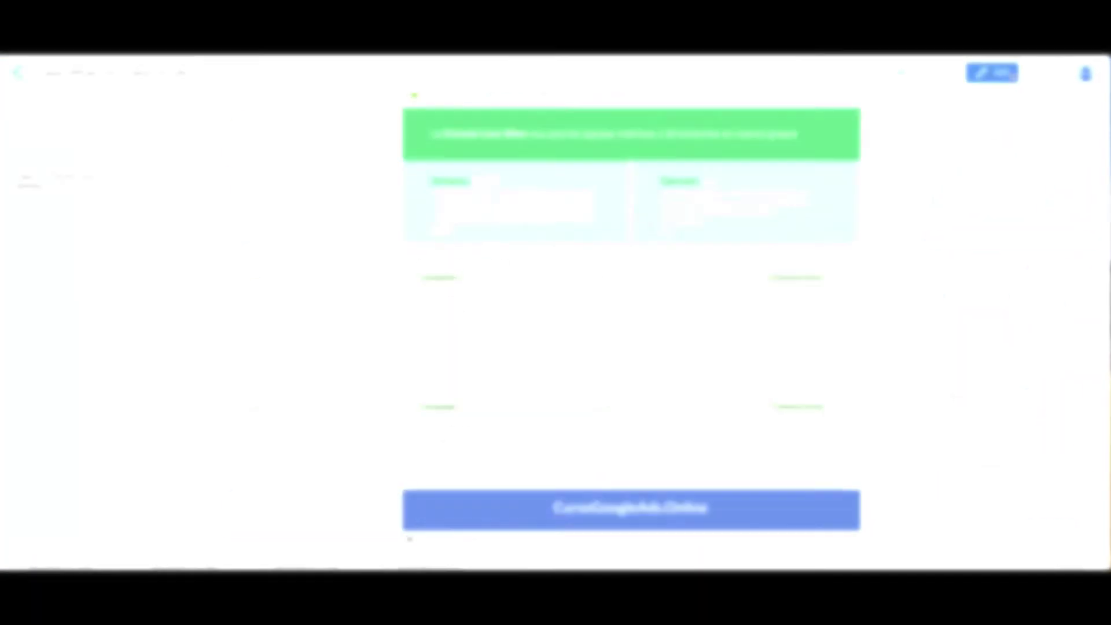
pyautogui.scroll(1, 999, 216)
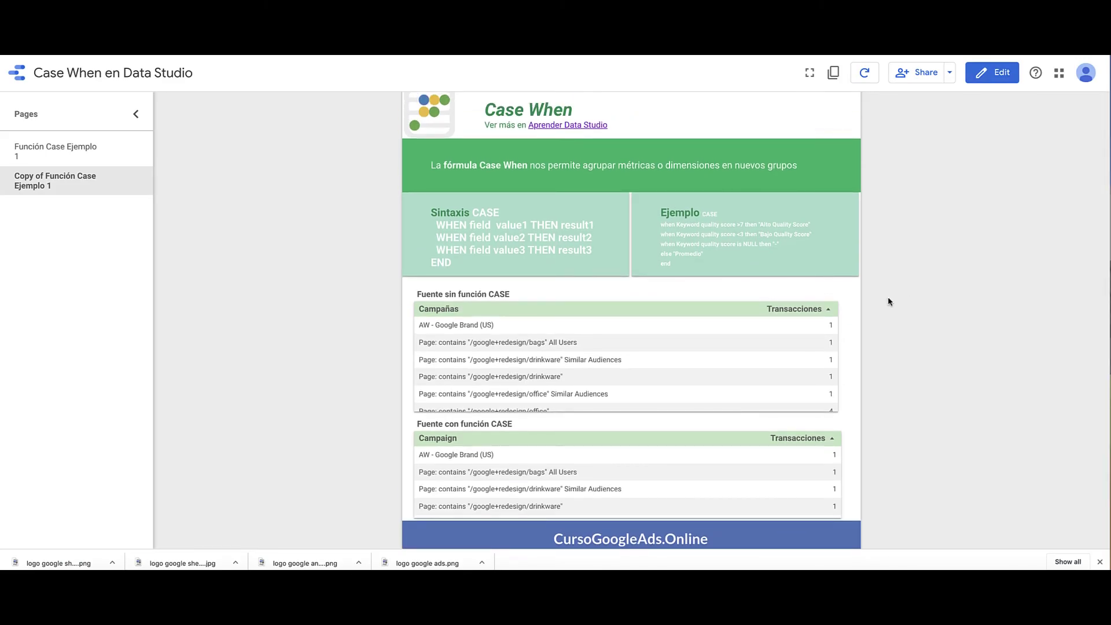
pyautogui.scroll(-10, 652, 339)
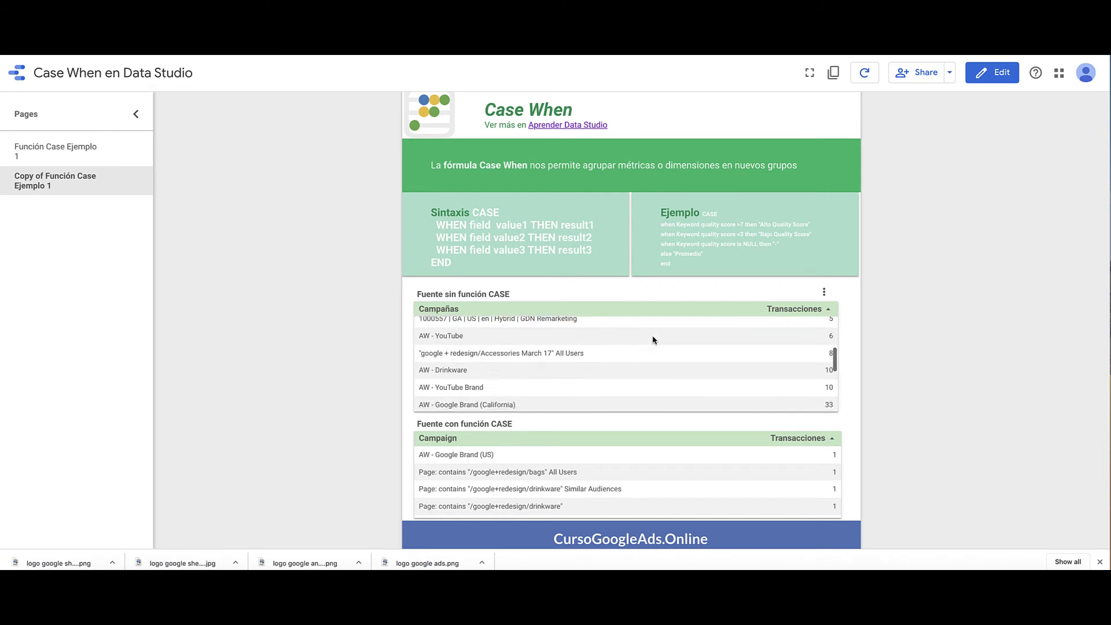
pyautogui.scroll(10, 653, 339)
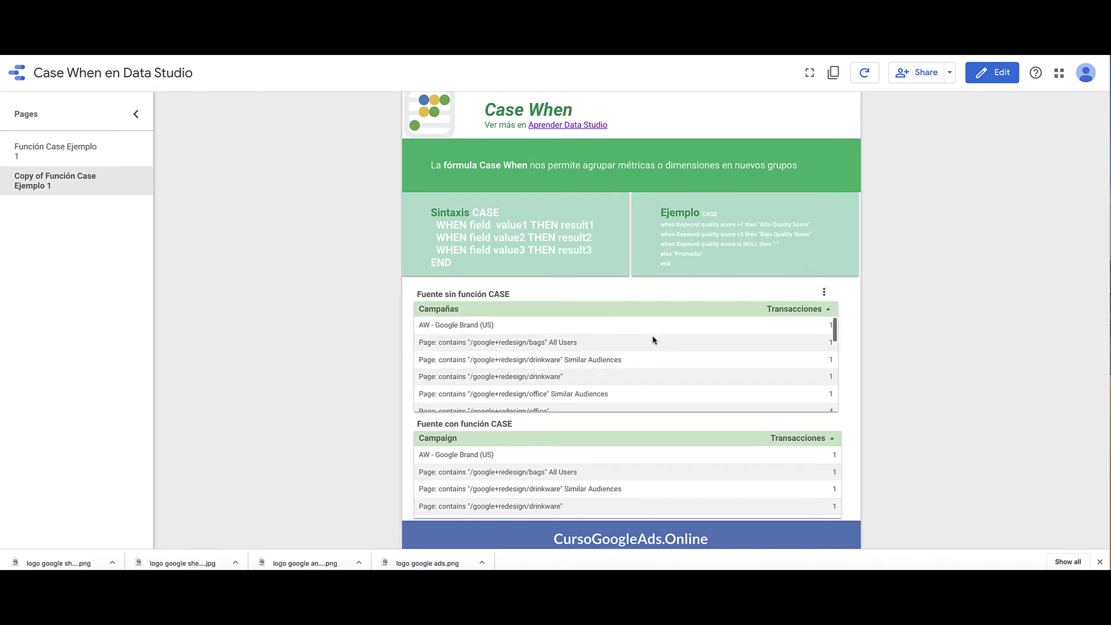
pyautogui.scroll(-1, 670, 470)
pyautogui.scroll(-1, 671, 471)
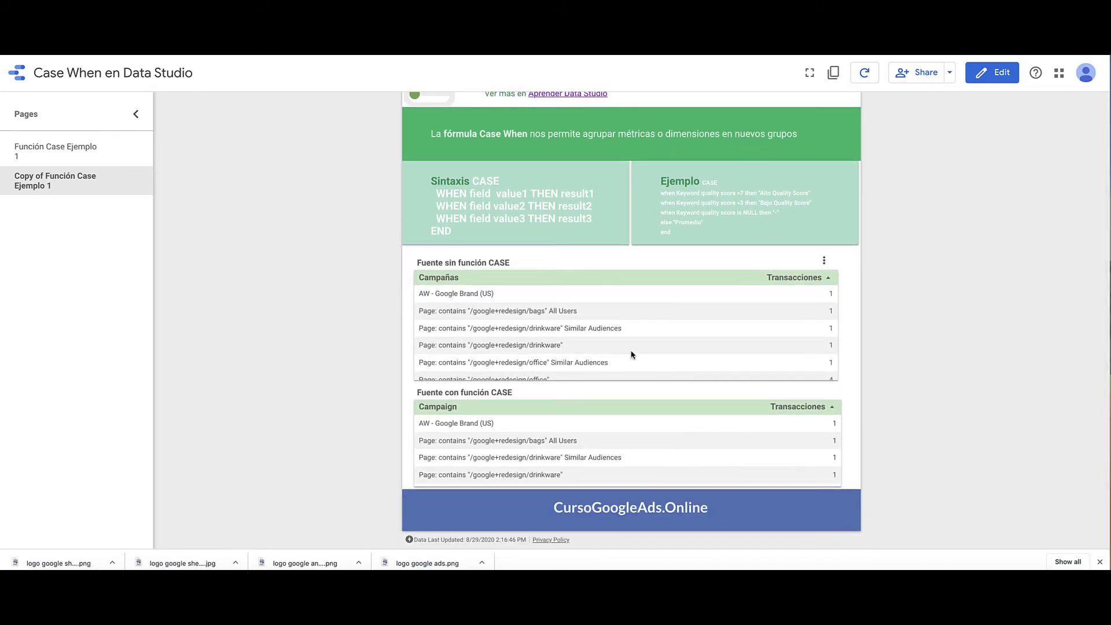
# In the Fuente con función CASE table, create a dimension field and paste the case formula matching Campaign to ".*Page.*" and ".*AW.*", else "Other".
pyautogui.click(1011, 81)
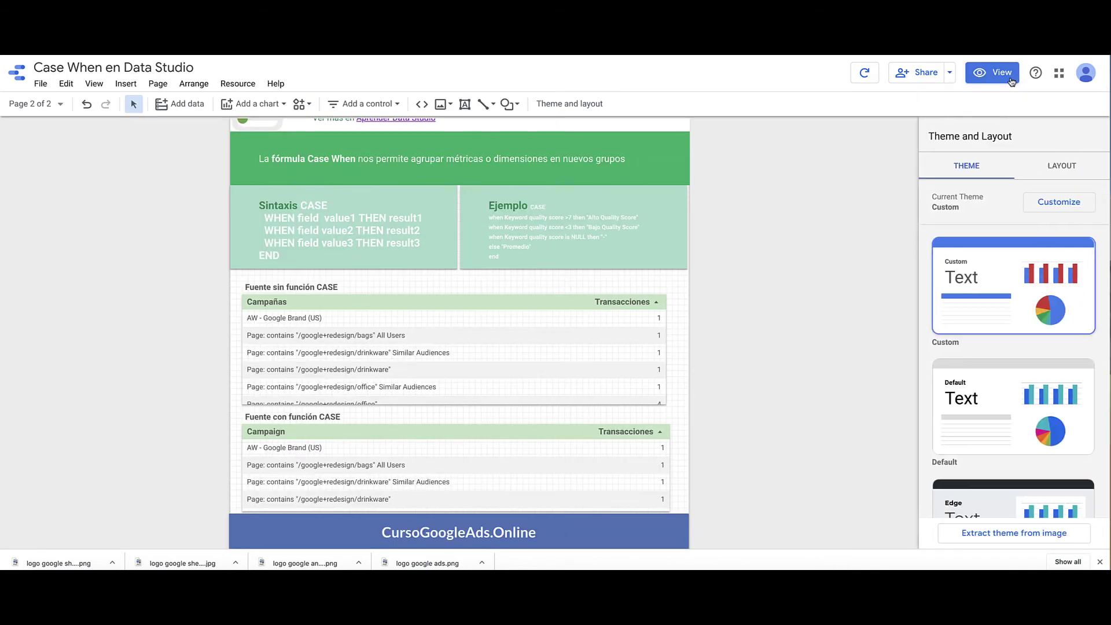
pyautogui.click(490, 475)
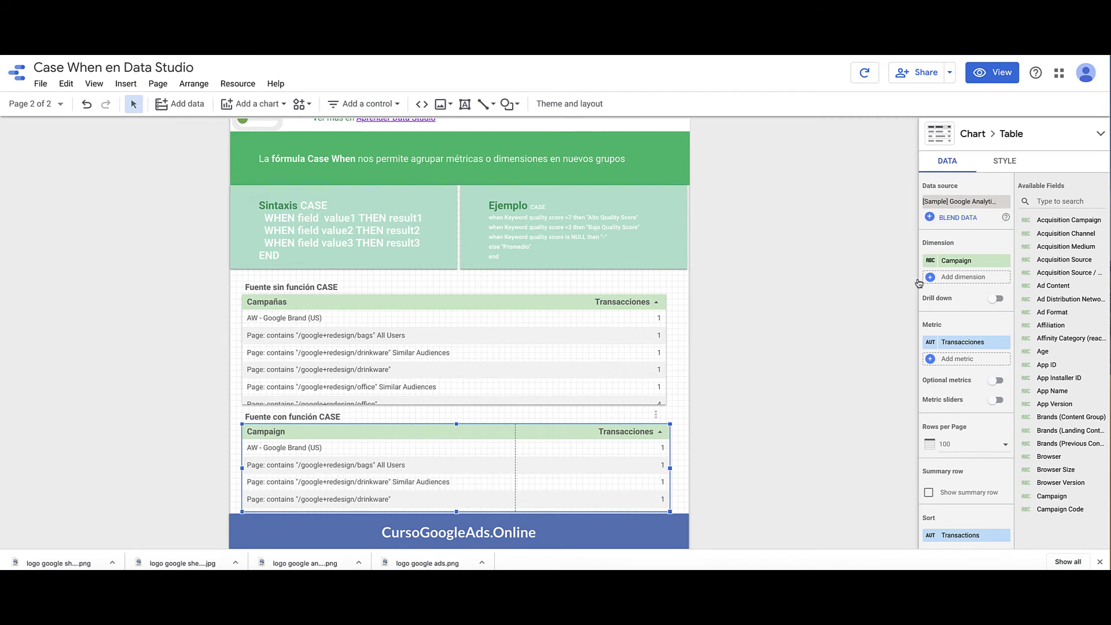
pyautogui.click(944, 278)
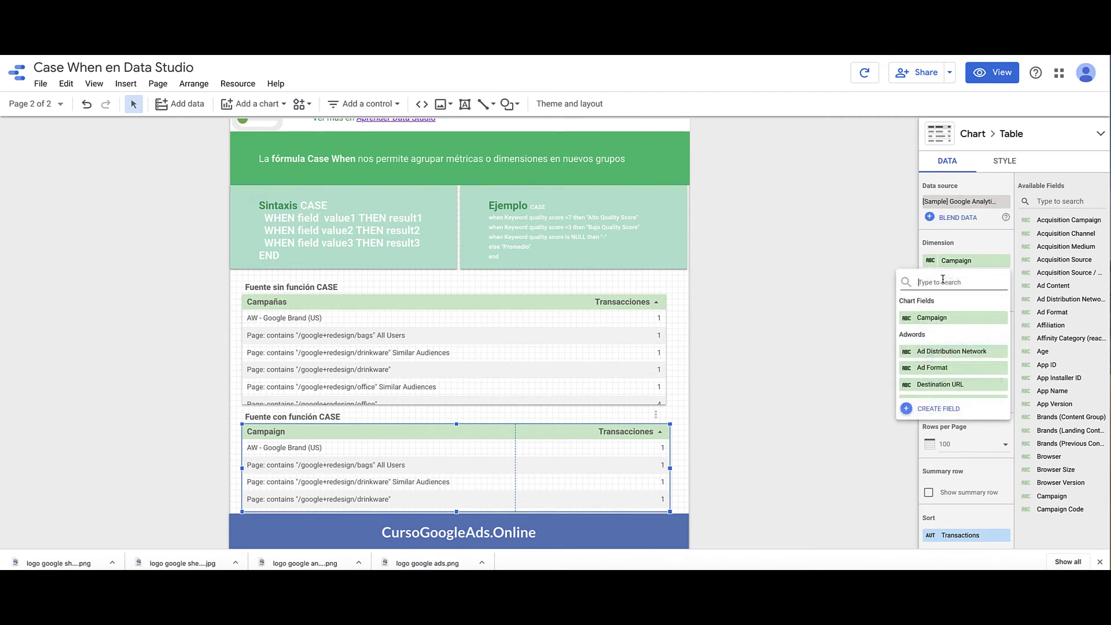
pyautogui.click(942, 407)
pyautogui.click(871, 366)
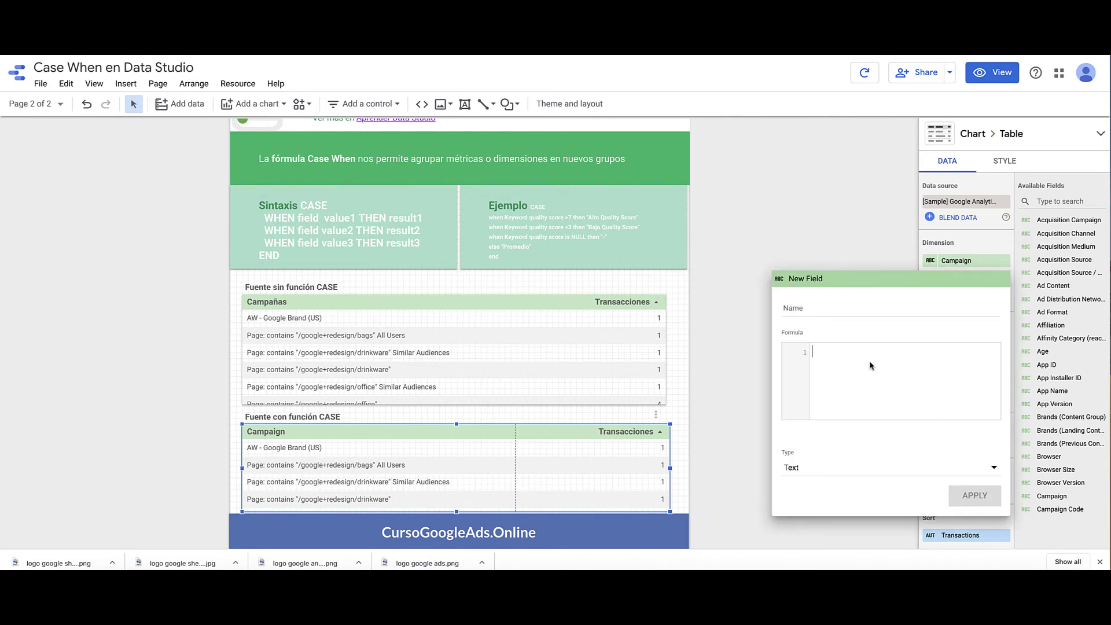
pyautogui.hotkey('ctrl', 'v')
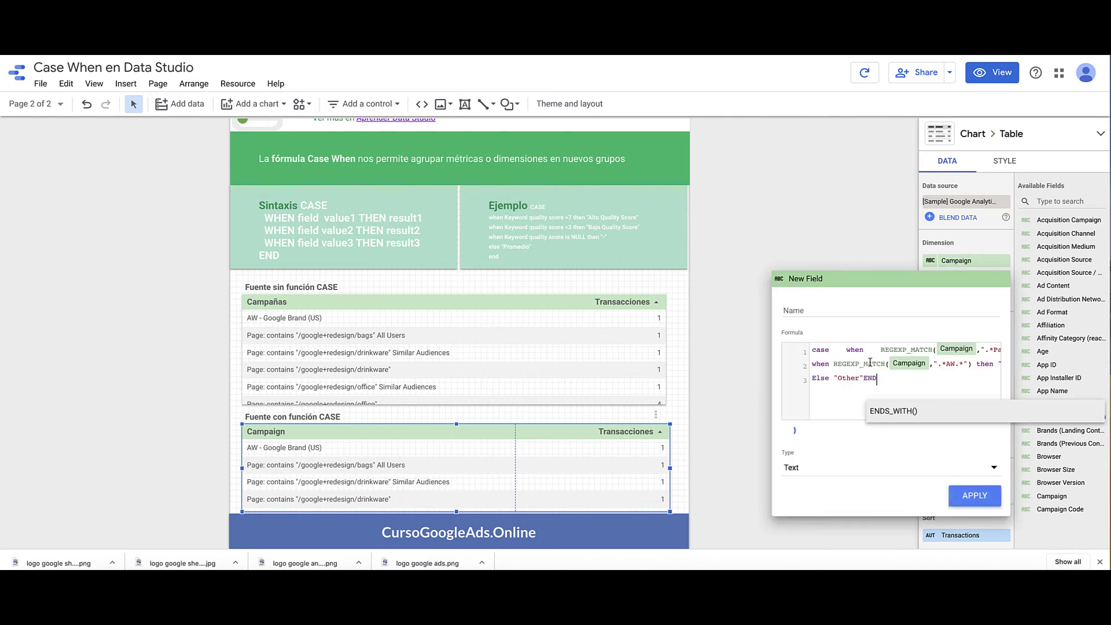
# Split the formula so that END and the first when condition each start on their own line.
pyautogui.click(931, 365)
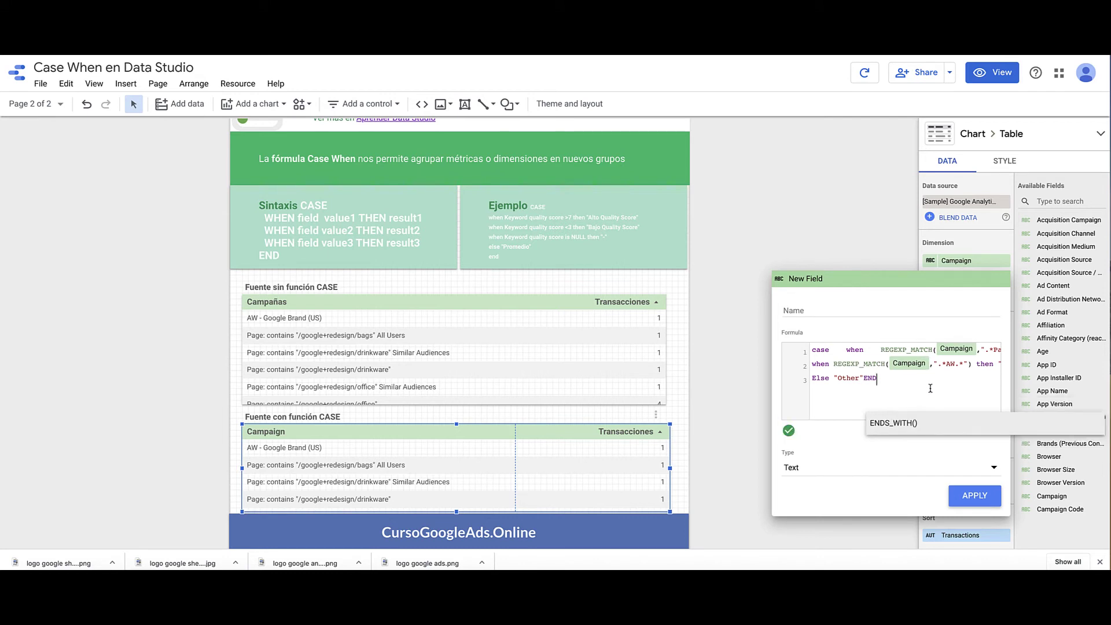
pyautogui.click(864, 378)
pyautogui.press('Return')
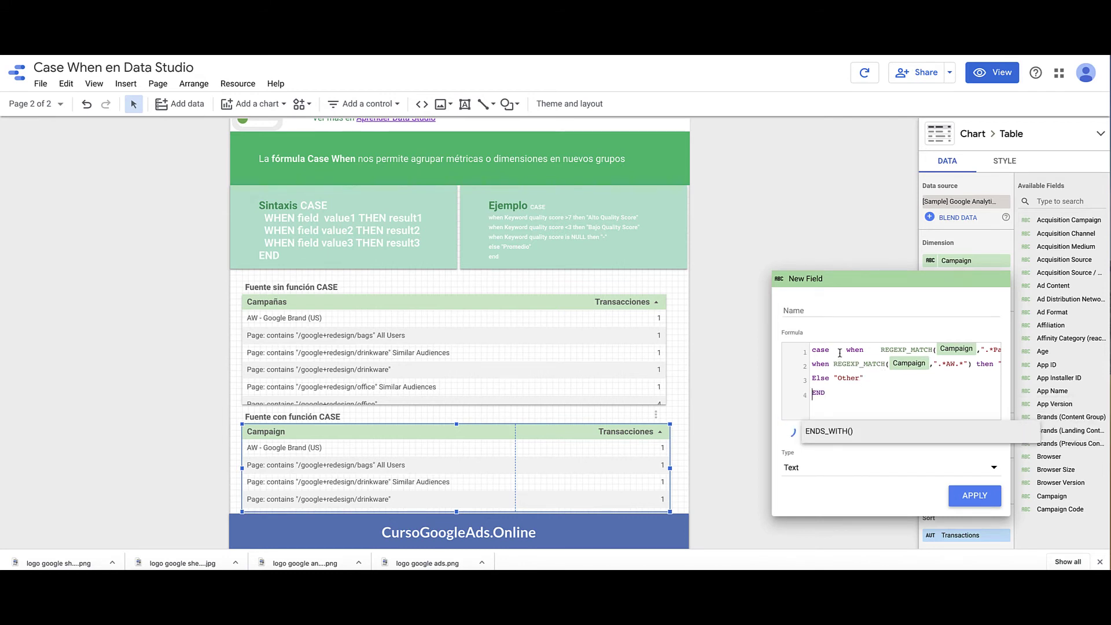
pyautogui.click(842, 350)
pyautogui.press('Return')
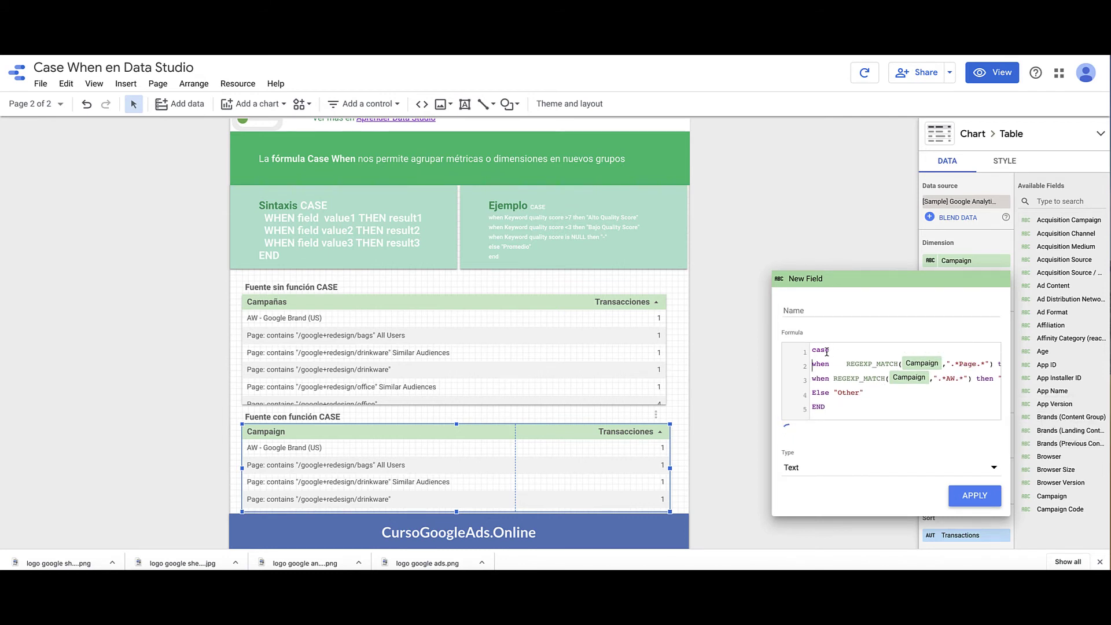
# Review the formula's ".*Page.*" condition and name the new field Tipo de Campañas.
pyautogui.moveTo(813, 364); pyautogui.dragTo(1019, 364)
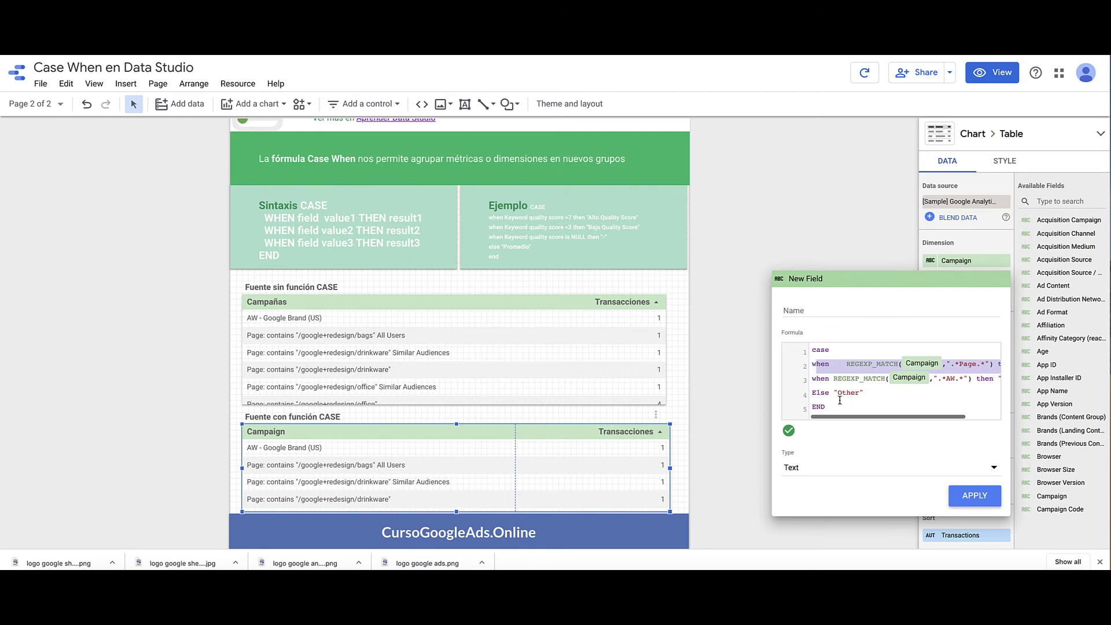
pyautogui.hscroll(-3, 868, 399)
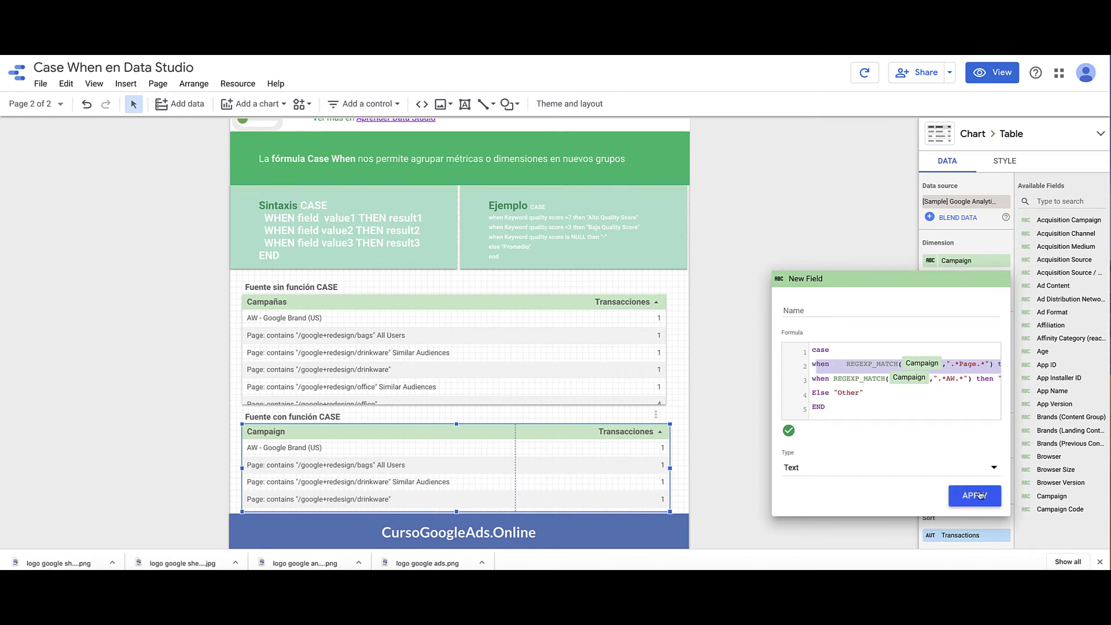
pyautogui.click(810, 310)
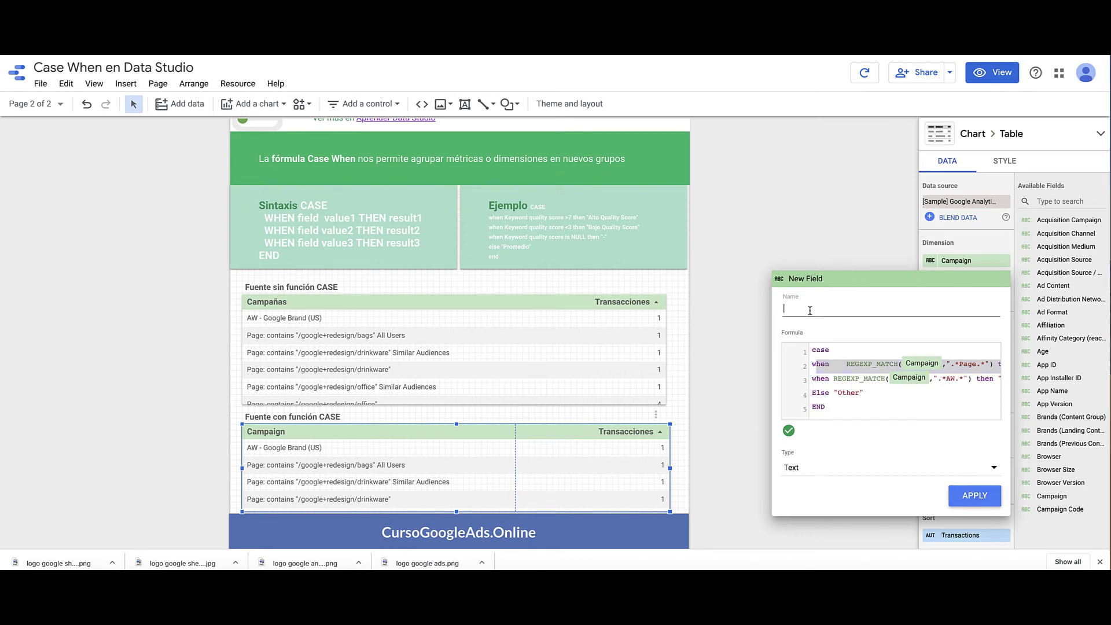
pyautogui.write('Tipo de Campañas')
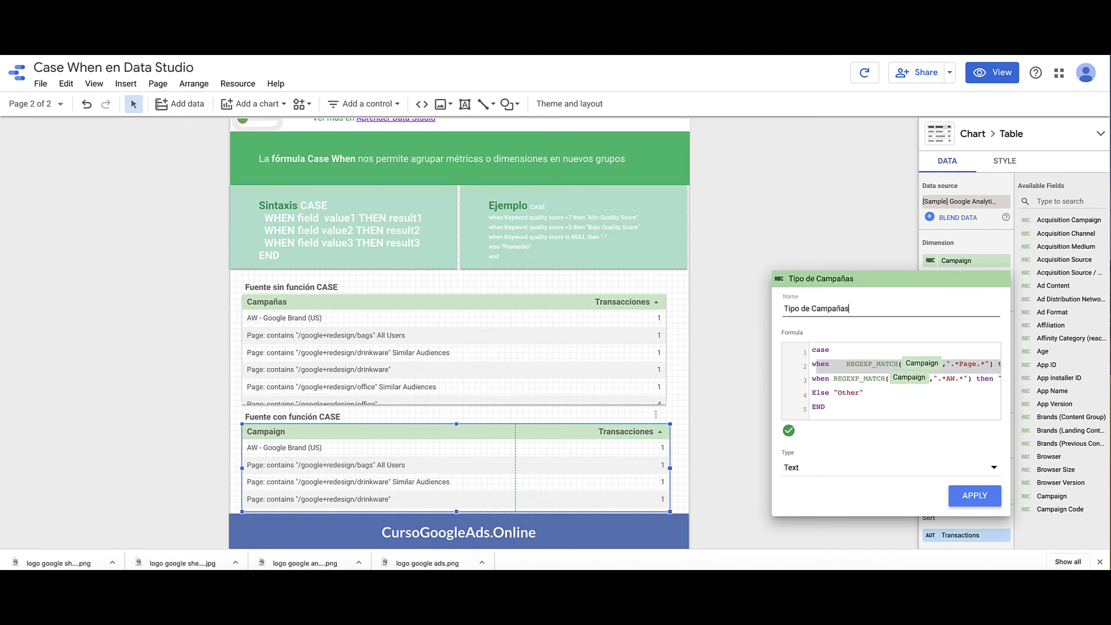
# Apply the Tipo de Campañas field and remove the Campaign dimension from the Fuente con función CASE table.
pyautogui.click(974, 495)
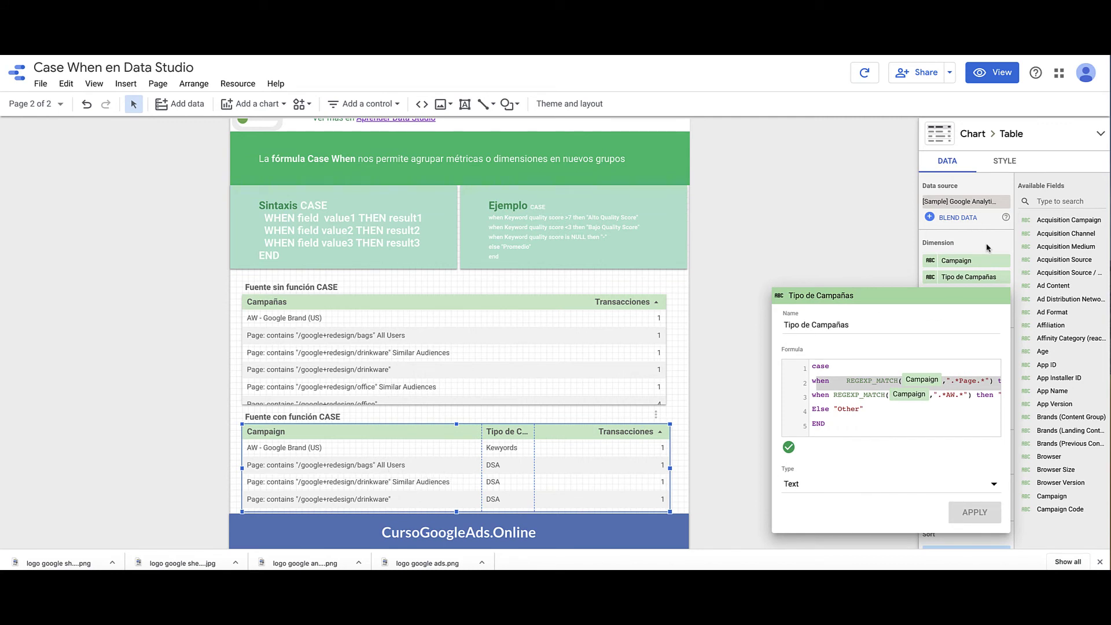
pyautogui.click(993, 253)
pyautogui.click(1005, 261)
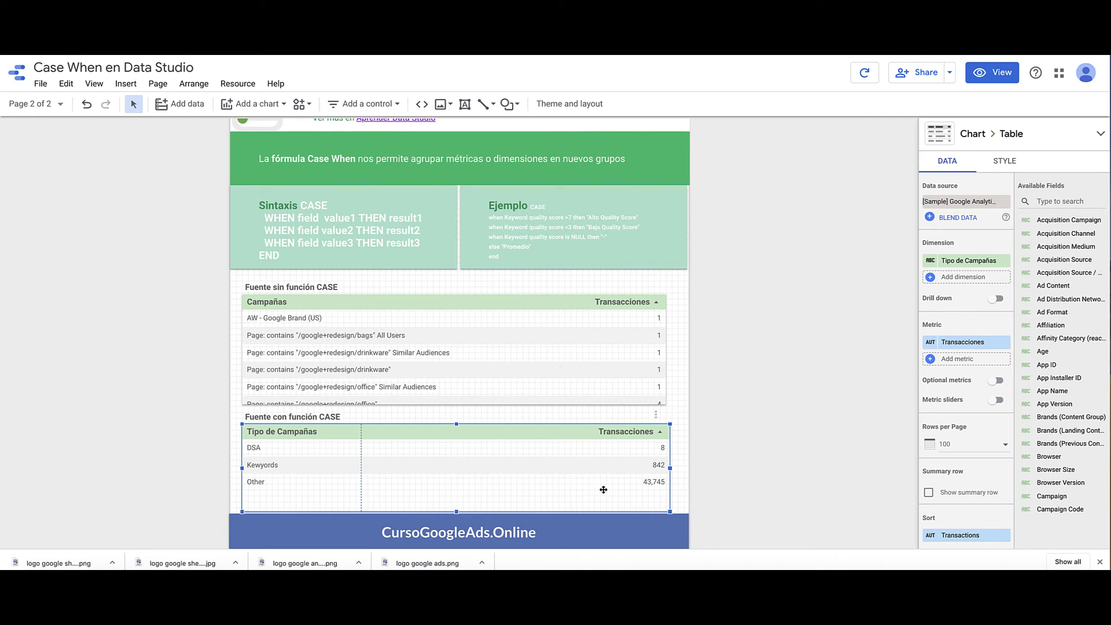
# Show a summary row in the Fuente con función CASE table and switch the report to view mode.
pyautogui.click(928, 493)
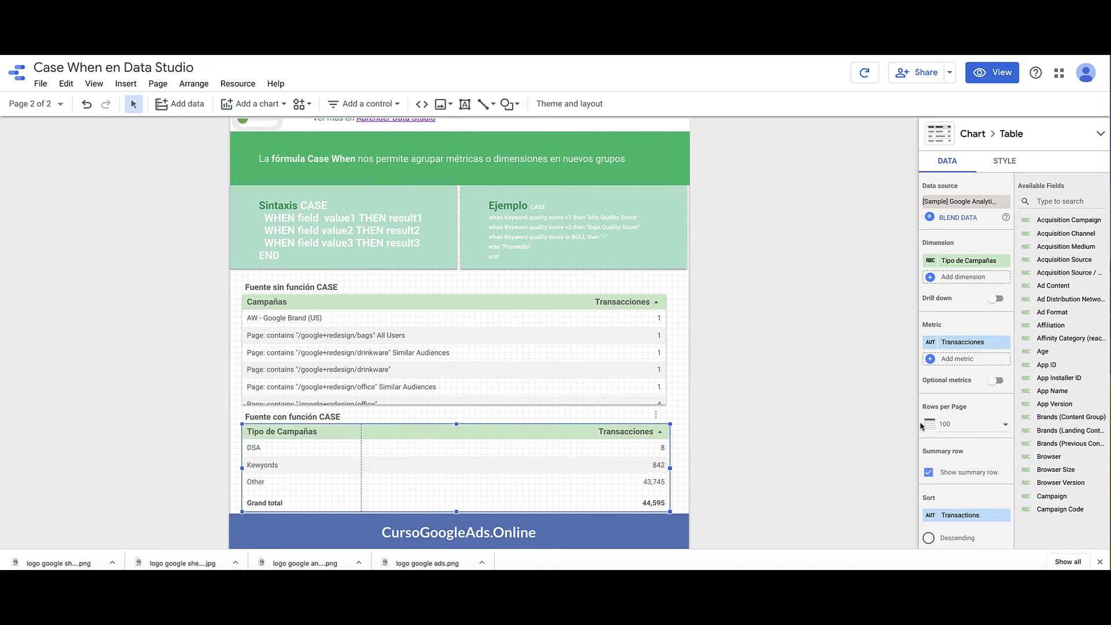
pyautogui.click(992, 72)
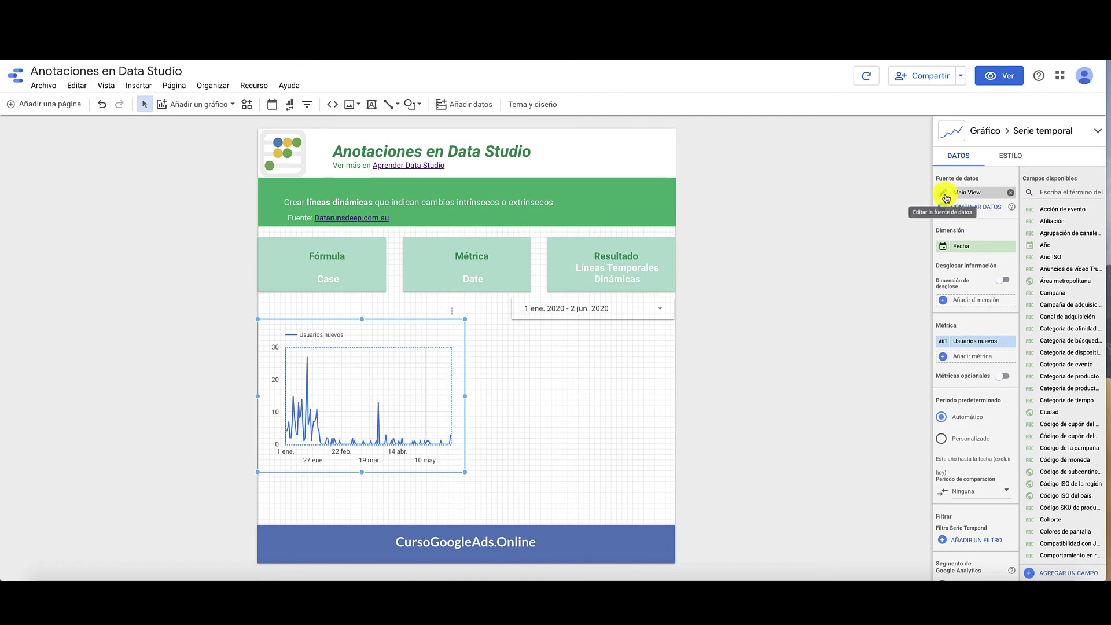
# In the time series' Main View data source, add a calculated field named Anotación - Desindexación.
pyautogui.click(944, 195)
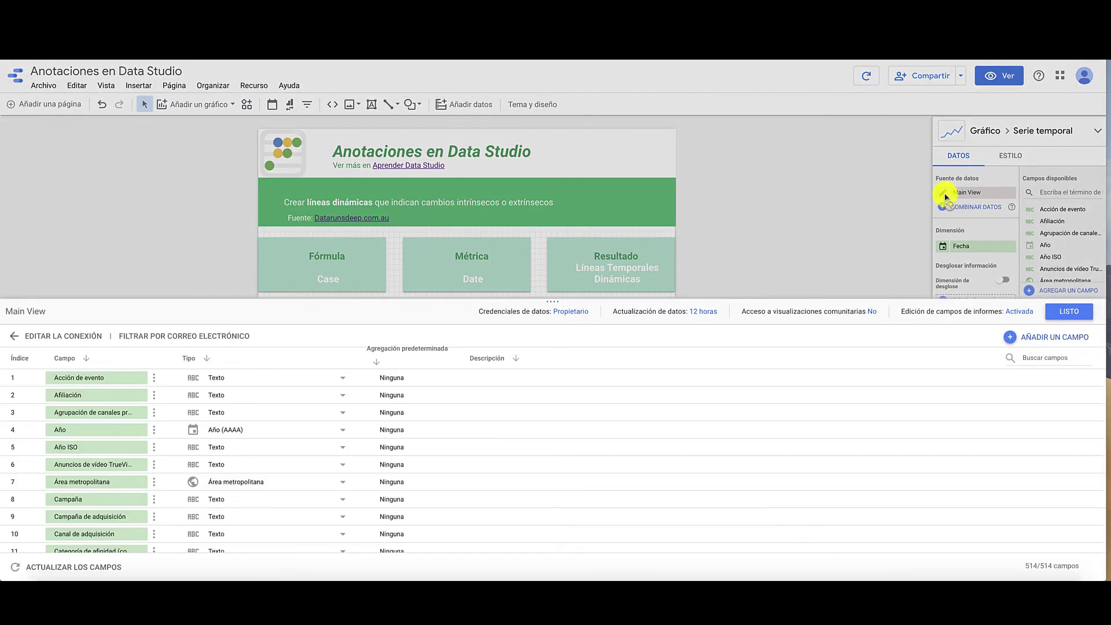
pyautogui.click(1037, 339)
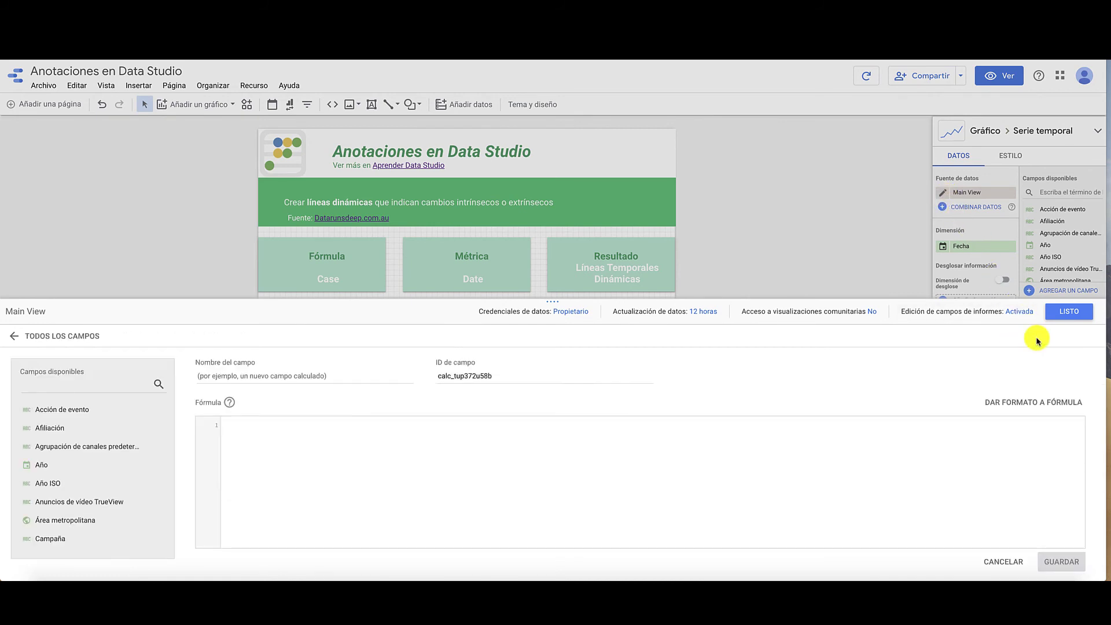
pyautogui.click(334, 375)
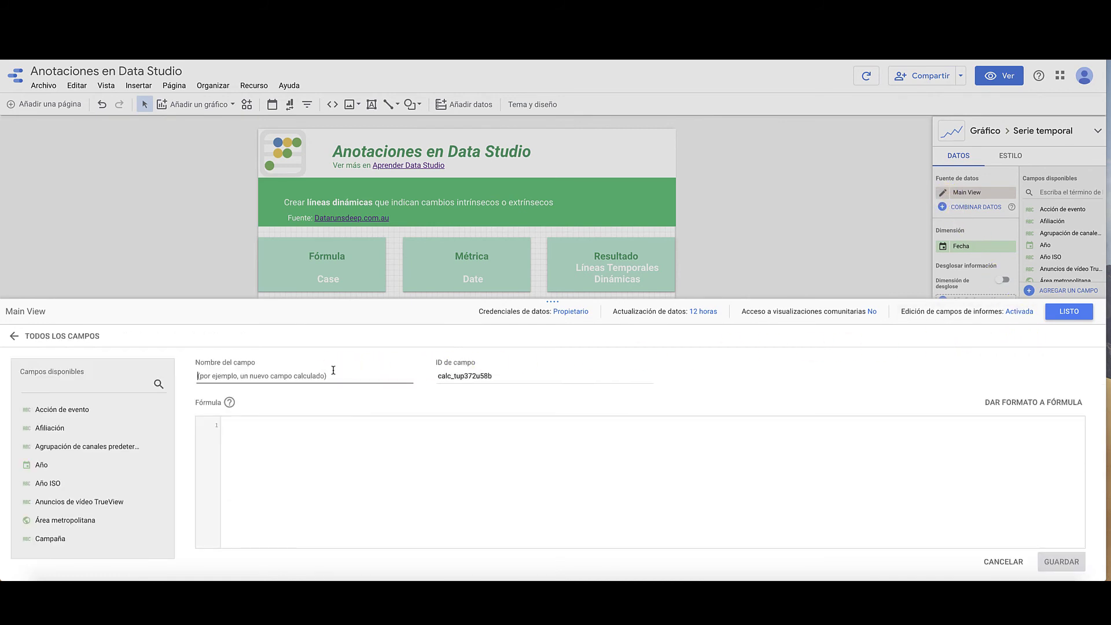
pyautogui.write('Anotación - Desindexación')
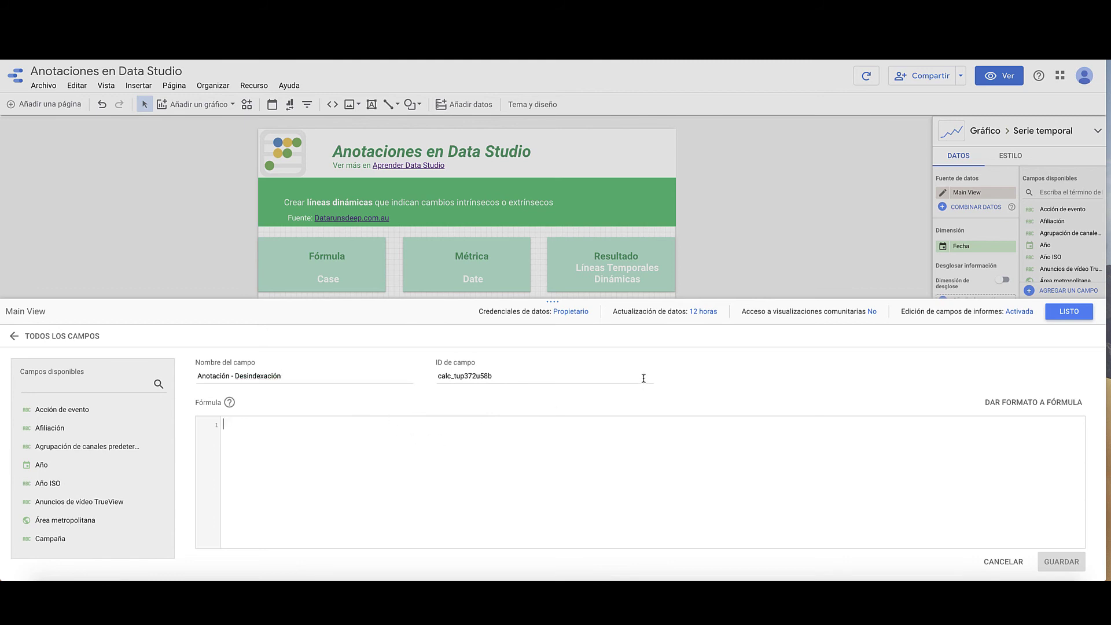
# Enter the formula case when Fecha='20200202' then 1 else 0 end, save the field and close the data source editor.
pyautogui.write('case')
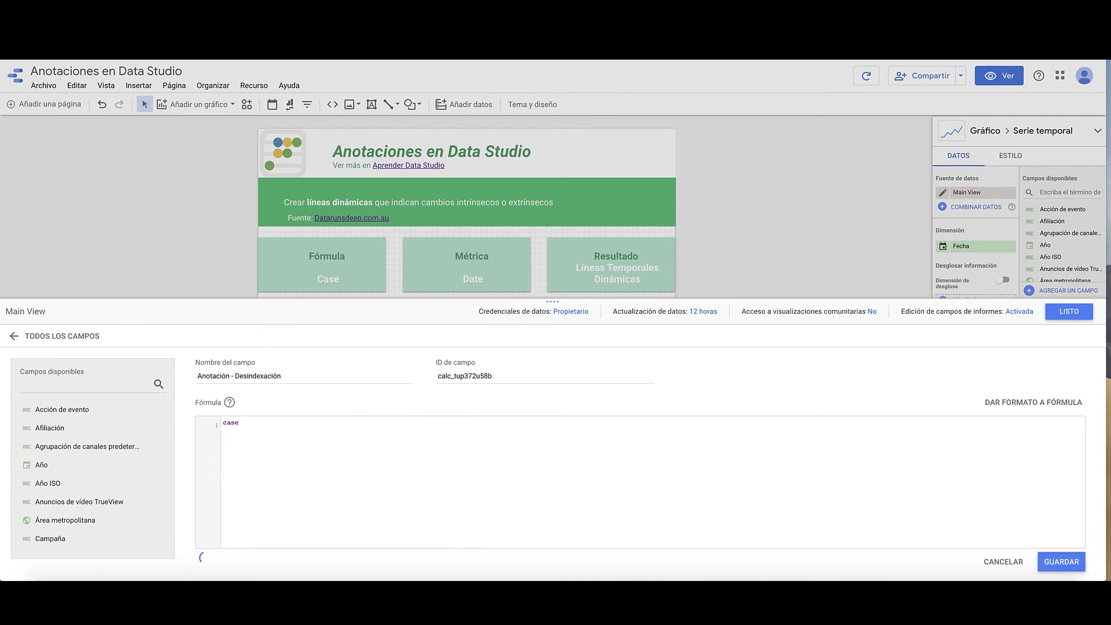
pyautogui.press('Tab')
pyautogui.write('when    Fecha')
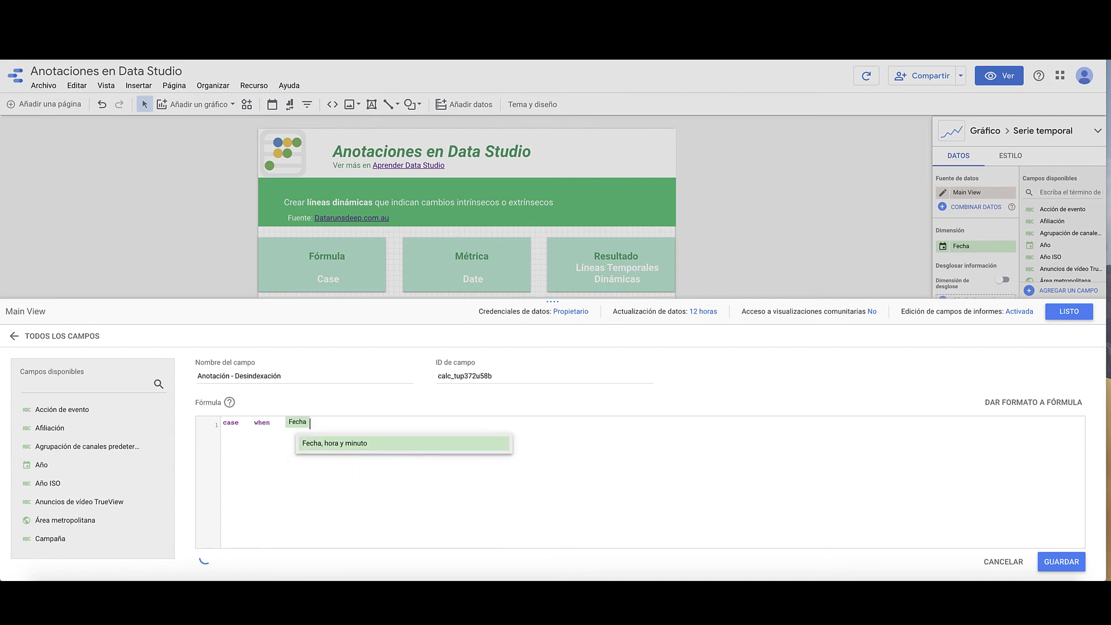
pyautogui.write(" ='202")
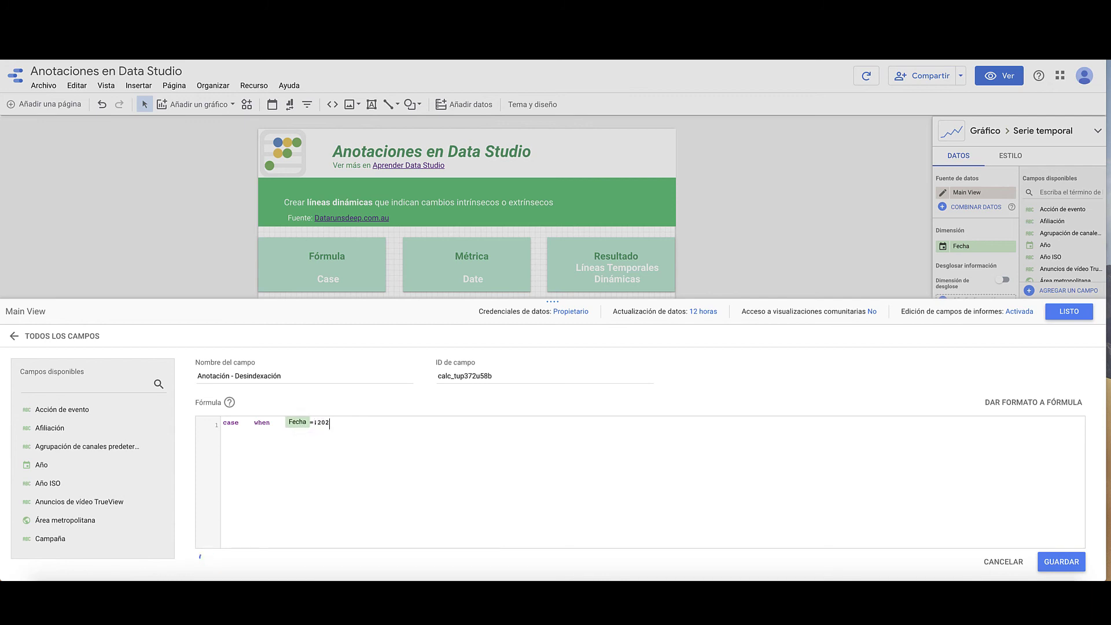
pyautogui.press('BackSpace')
pyautogui.press('BackSpace')
pyautogui.press('BackSpace')
pyautogui.press('BackSpace')
pyautogui.write("'20200202' then 1 else 0 end")
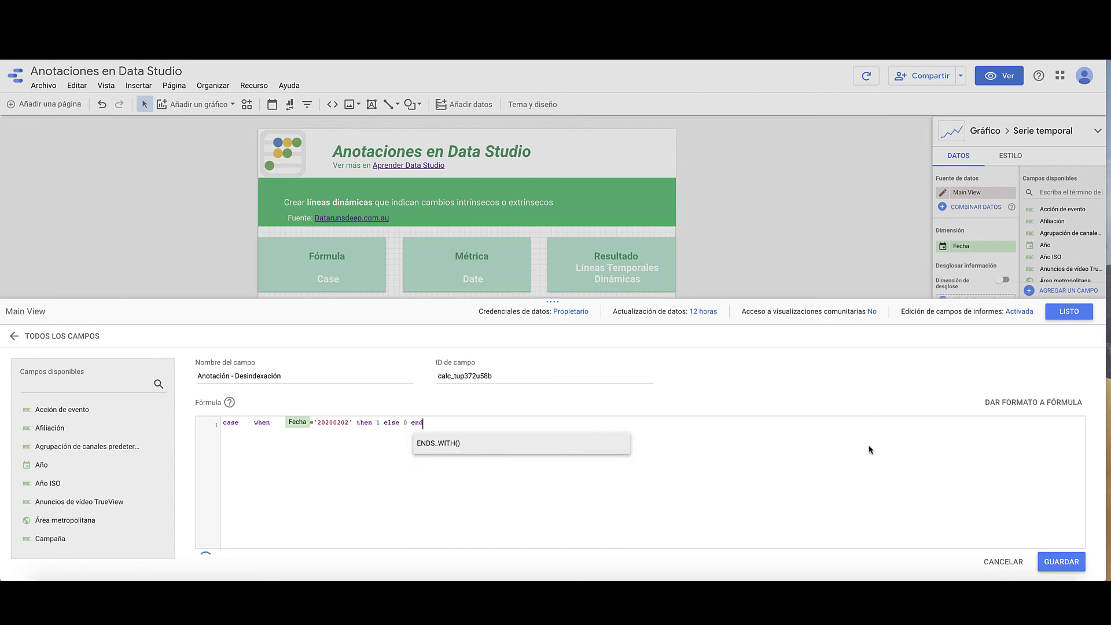
pyautogui.click(1057, 562)
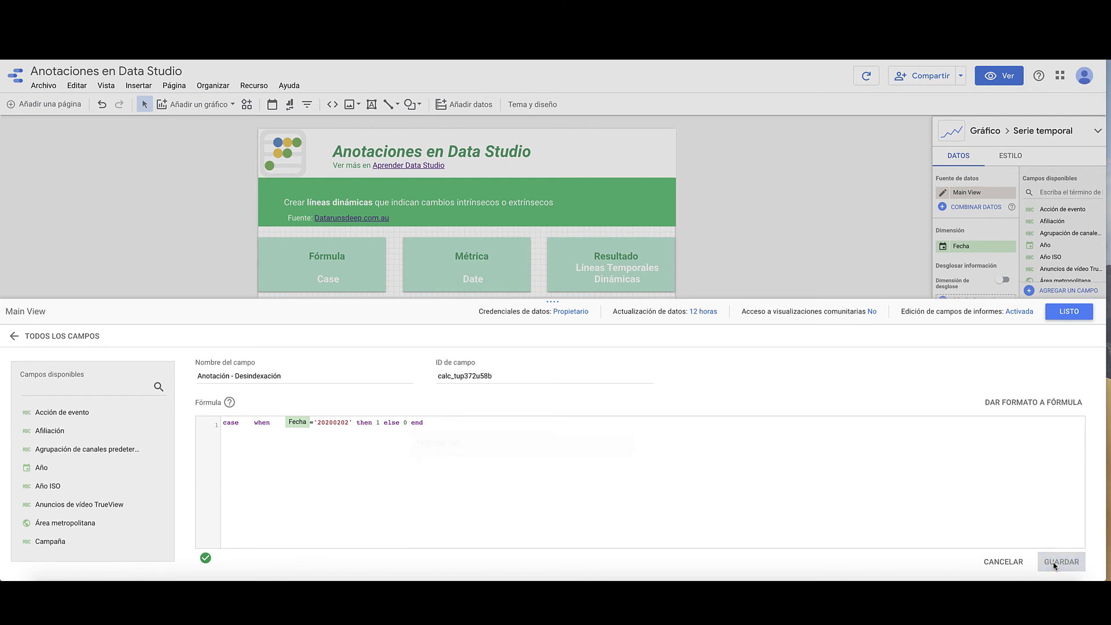
pyautogui.click(1067, 313)
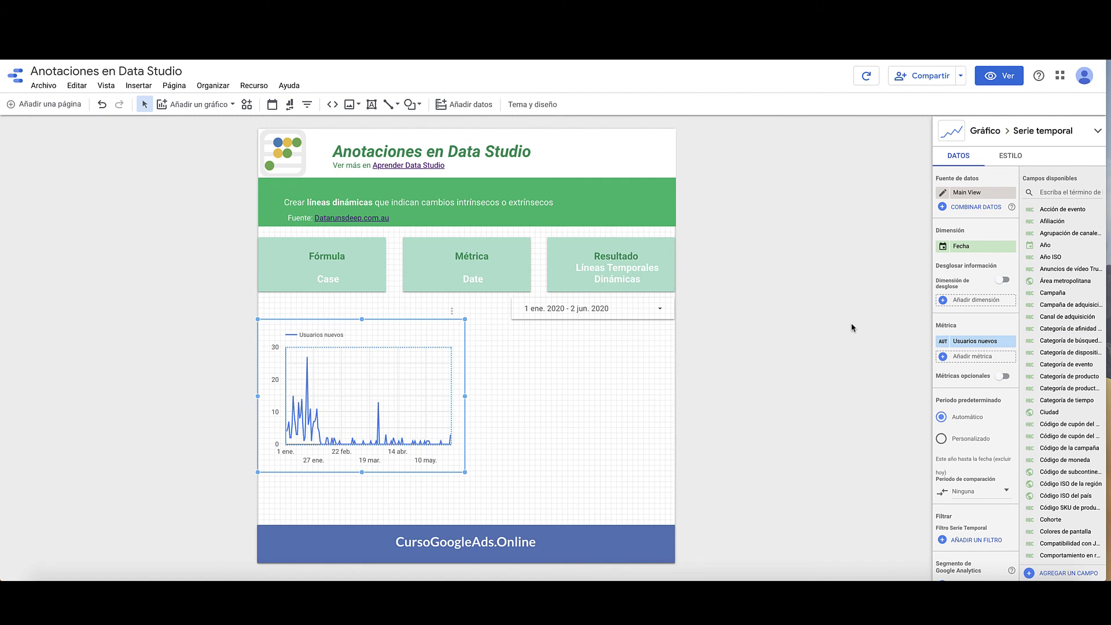
# Add Anotación - Desindexación as a second metric of the time series chart.
pyautogui.click(961, 357)
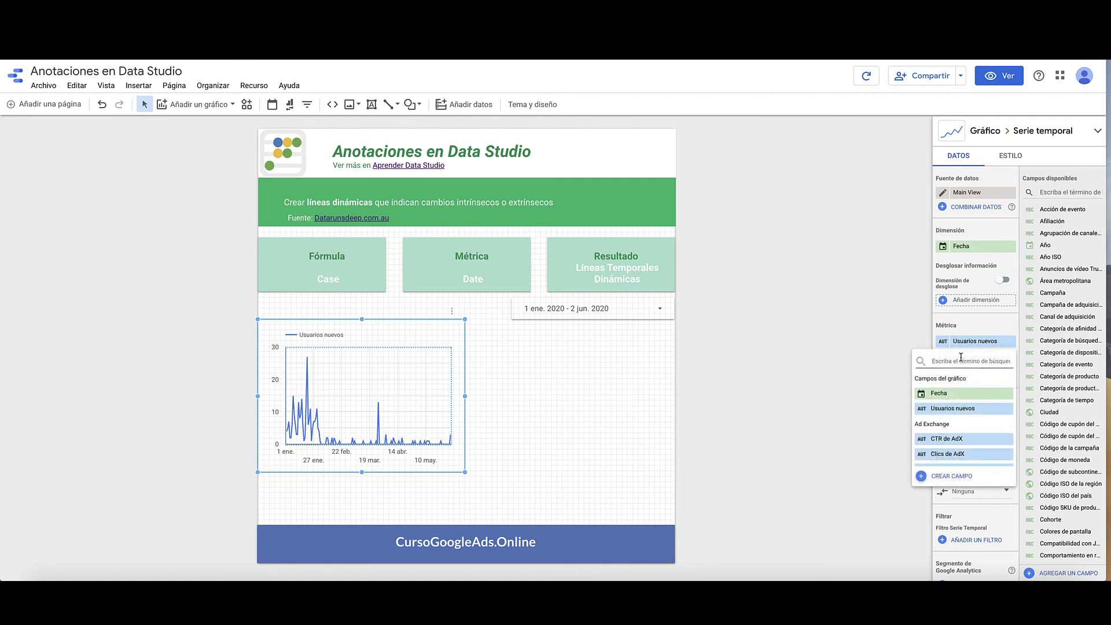
pyautogui.write('ano')
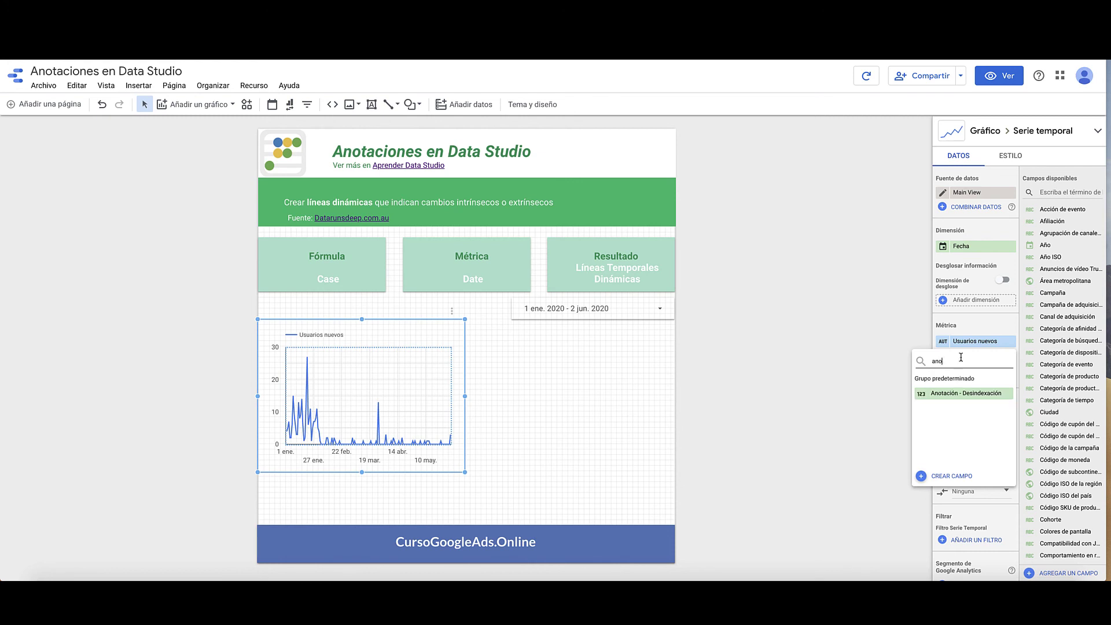
pyautogui.click(967, 393)
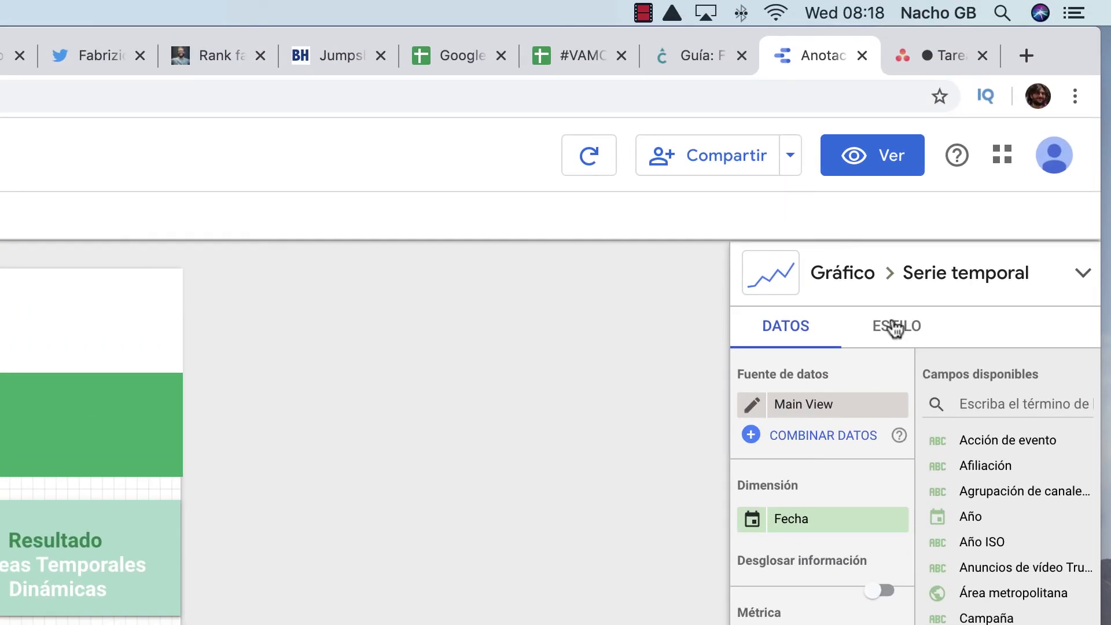
# Display series number 2 of the time series as bars on the right axis and view the finished report.
pyautogui.click(894, 327)
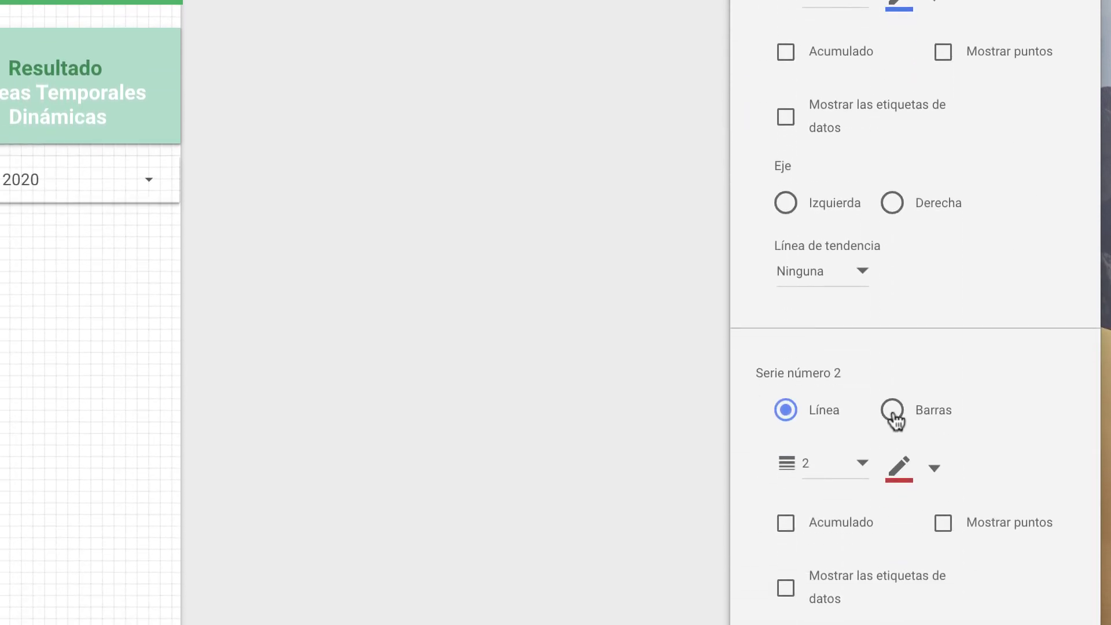
pyautogui.click(892, 411)
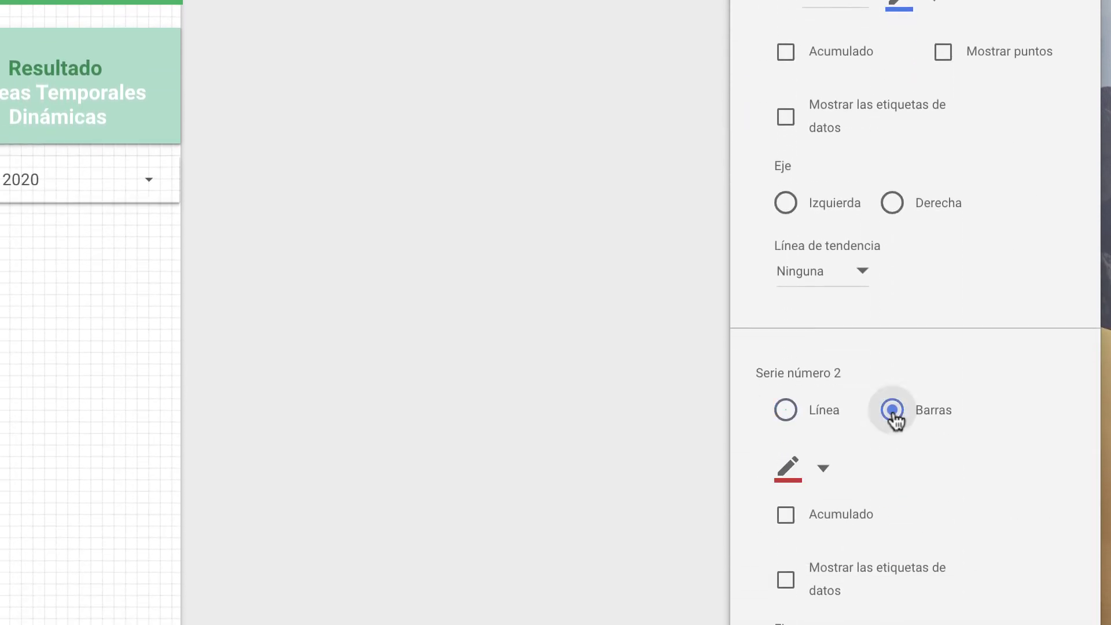
pyautogui.scroll(-3, 895, 419)
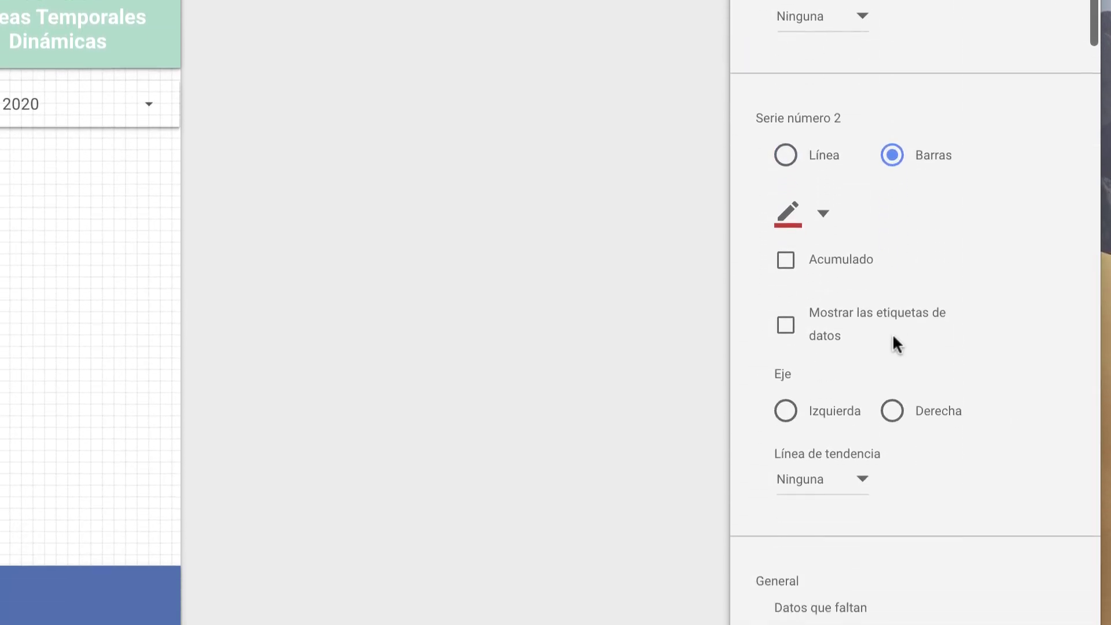
pyautogui.click(891, 411)
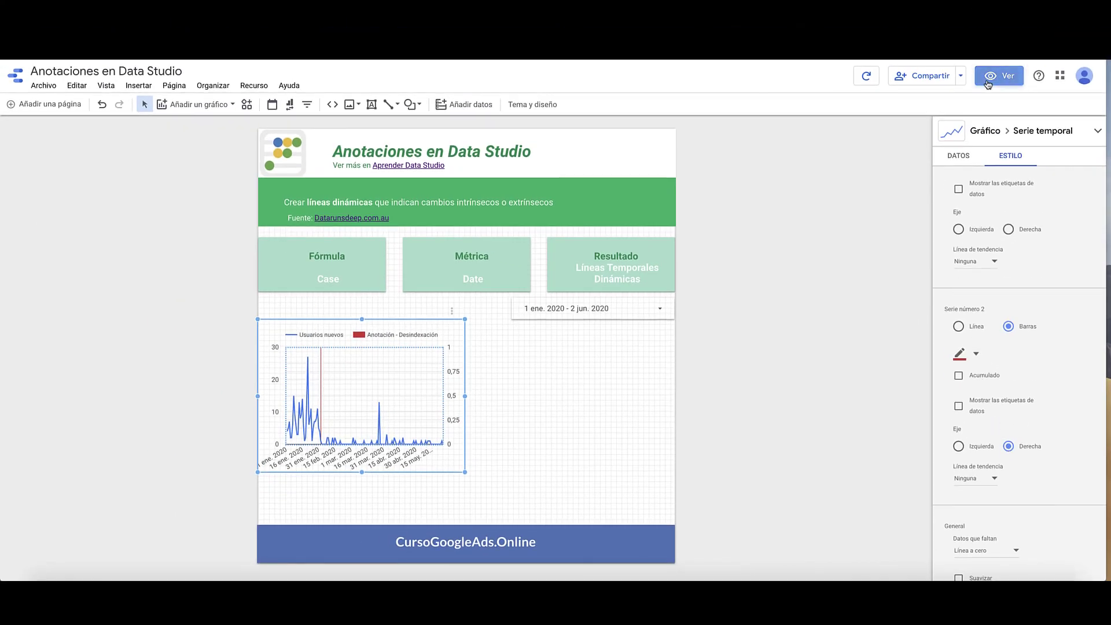
pyautogui.click(999, 76)
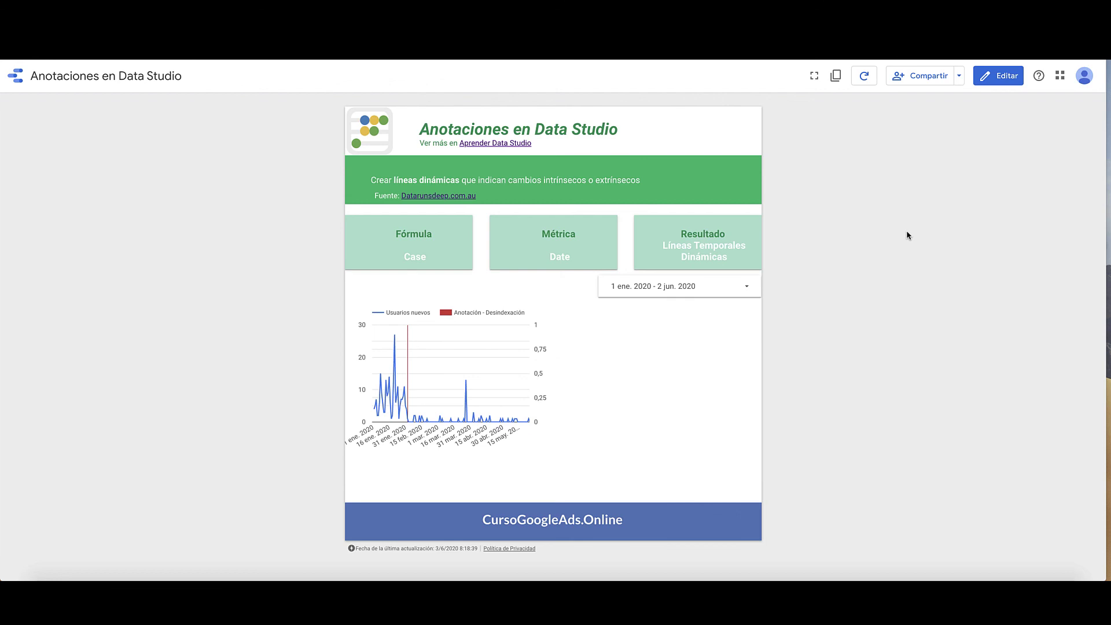
pyautogui.click(911, 58)
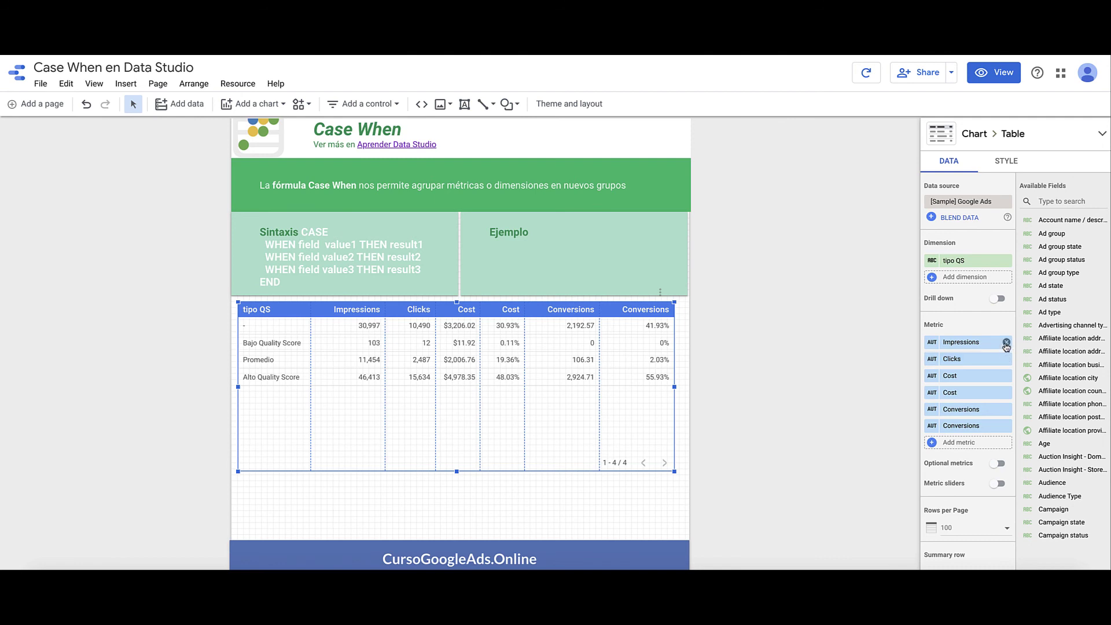
# Remove both Cost metrics and both Conversions metrics from the tipo QS table.
pyautogui.click(1007, 376)
pyautogui.click(1006, 377)
pyautogui.click(1007, 377)
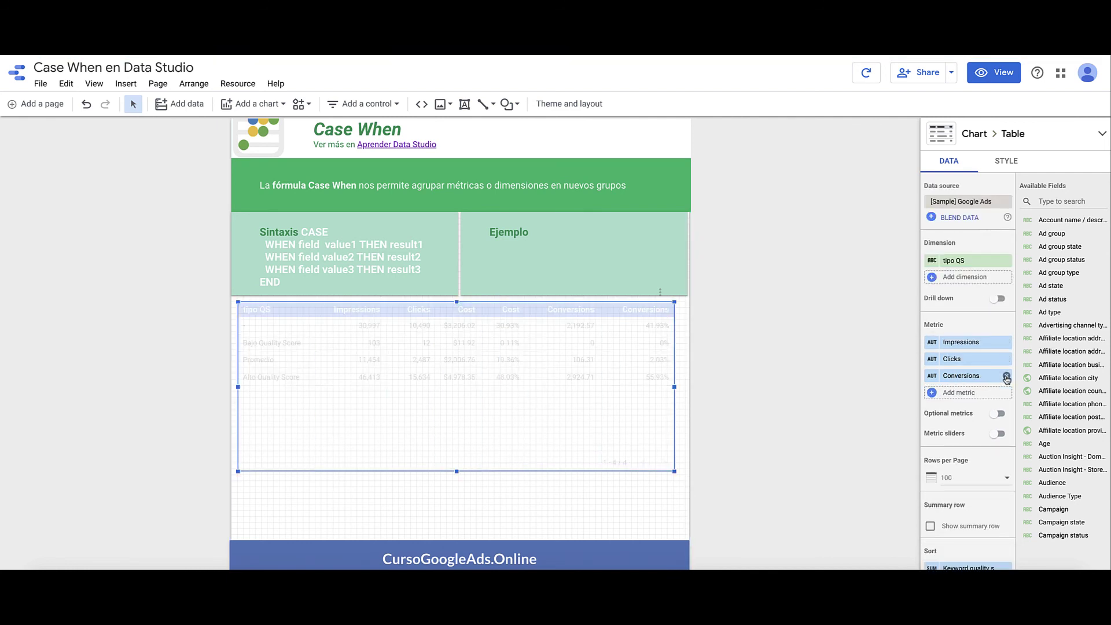
pyautogui.click(1007, 377)
# Search the available fields for ctr to add a metric to the tipo QS table.
pyautogui.click(966, 377)
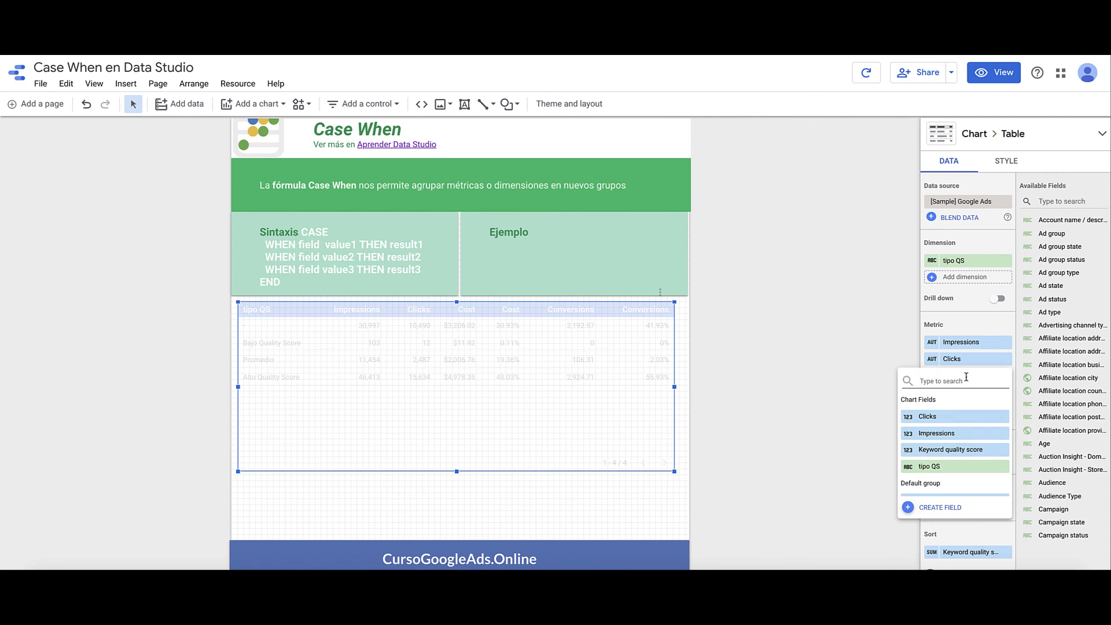
pyautogui.write('ctr')
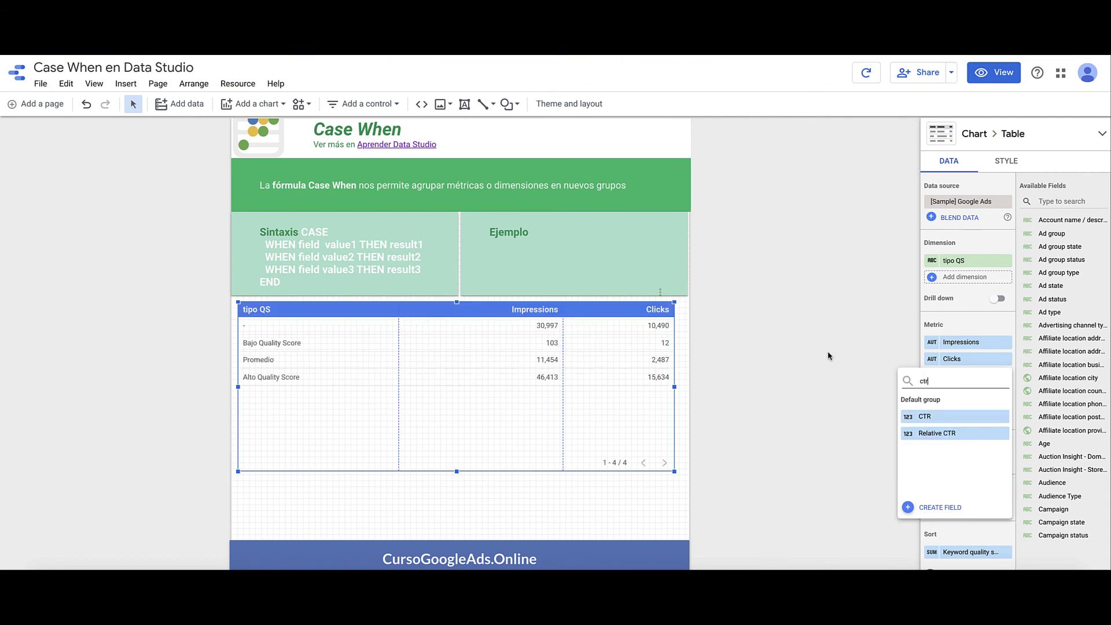